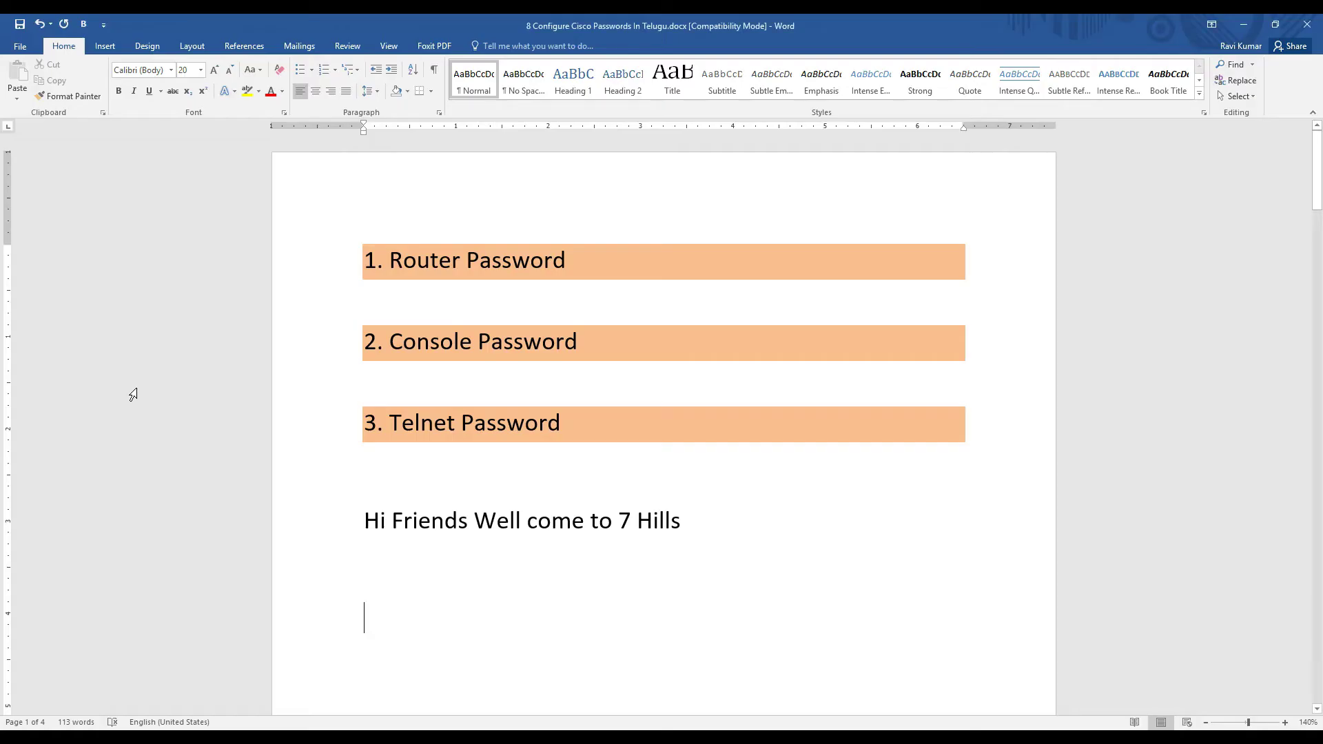
Step: Highlight the Router Password, Console Password and Telnet Password headings in the Word document
left_click(633, 376)
triple_click(426, 260)
left_click(546, 299)
left_click_drag(399, 345, 574, 342)
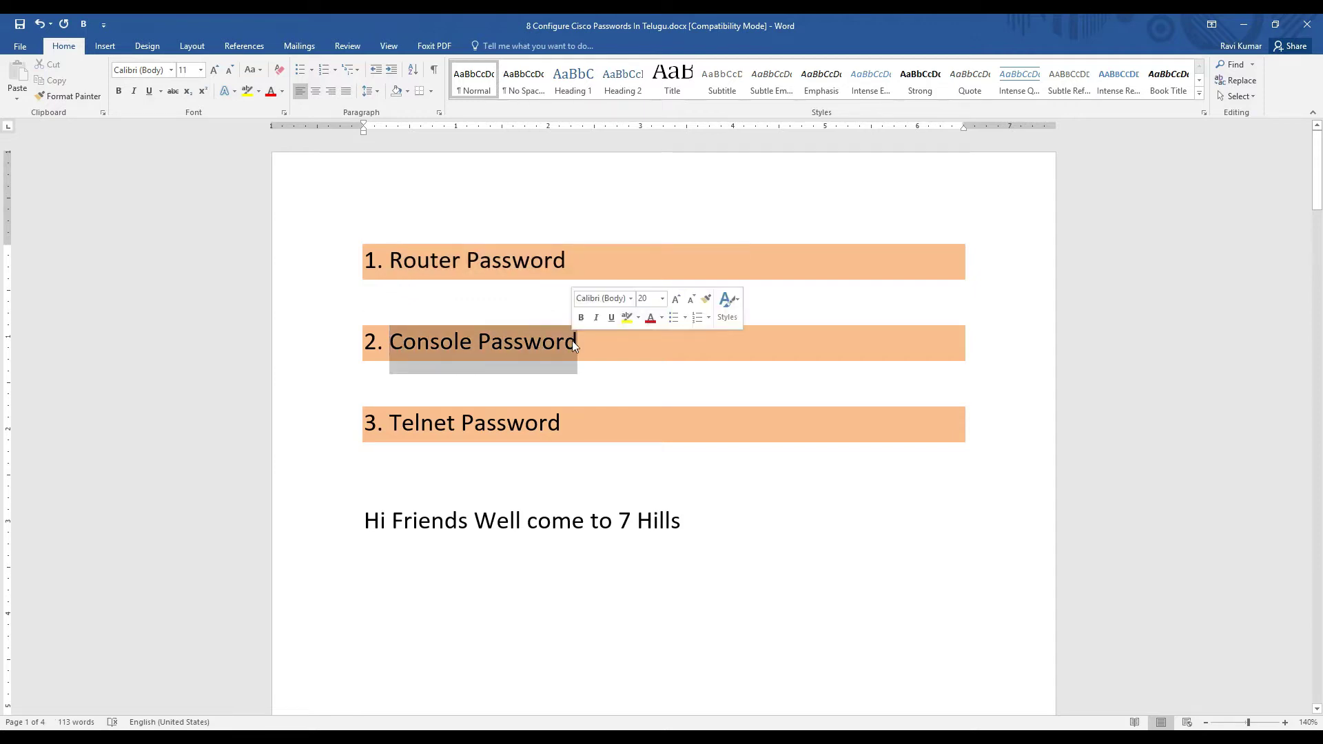
left_click(559, 376)
left_click(502, 472)
left_click(390, 423)
left_click_drag(389, 423, 557, 432)
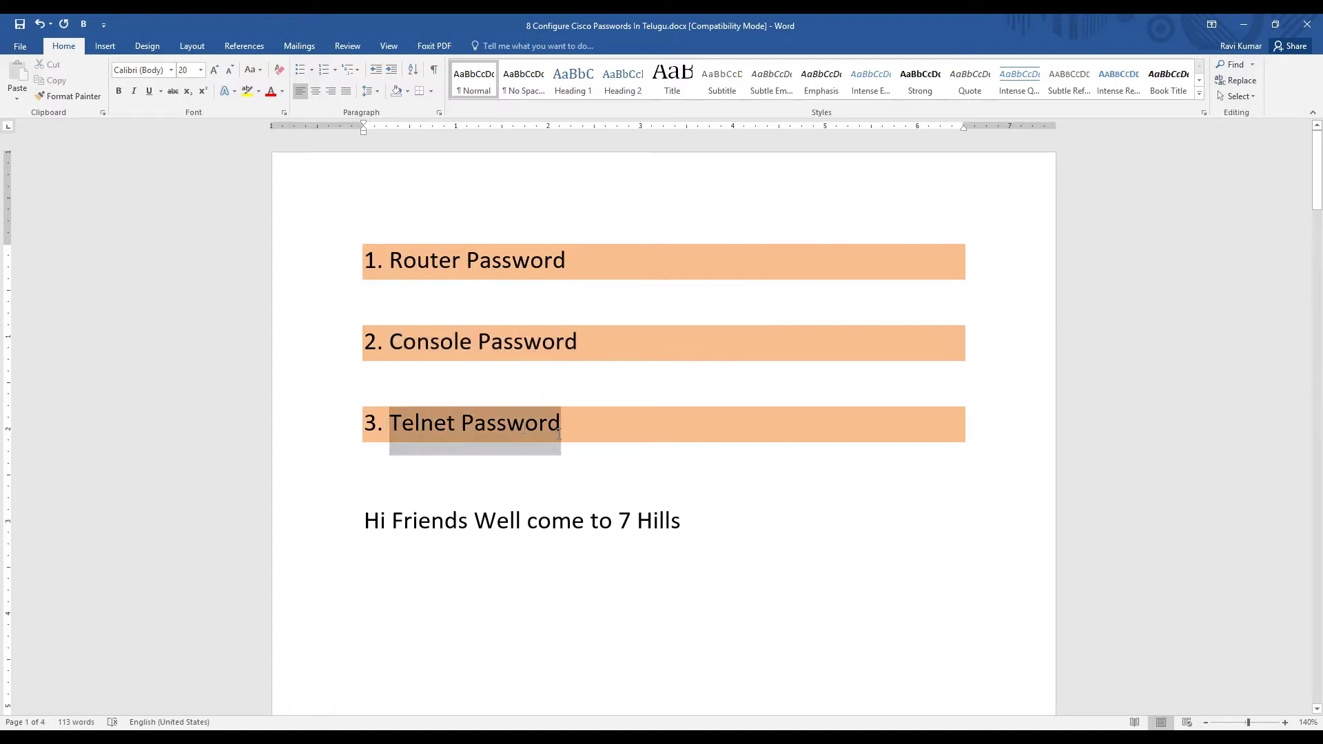
left_click(560, 459)
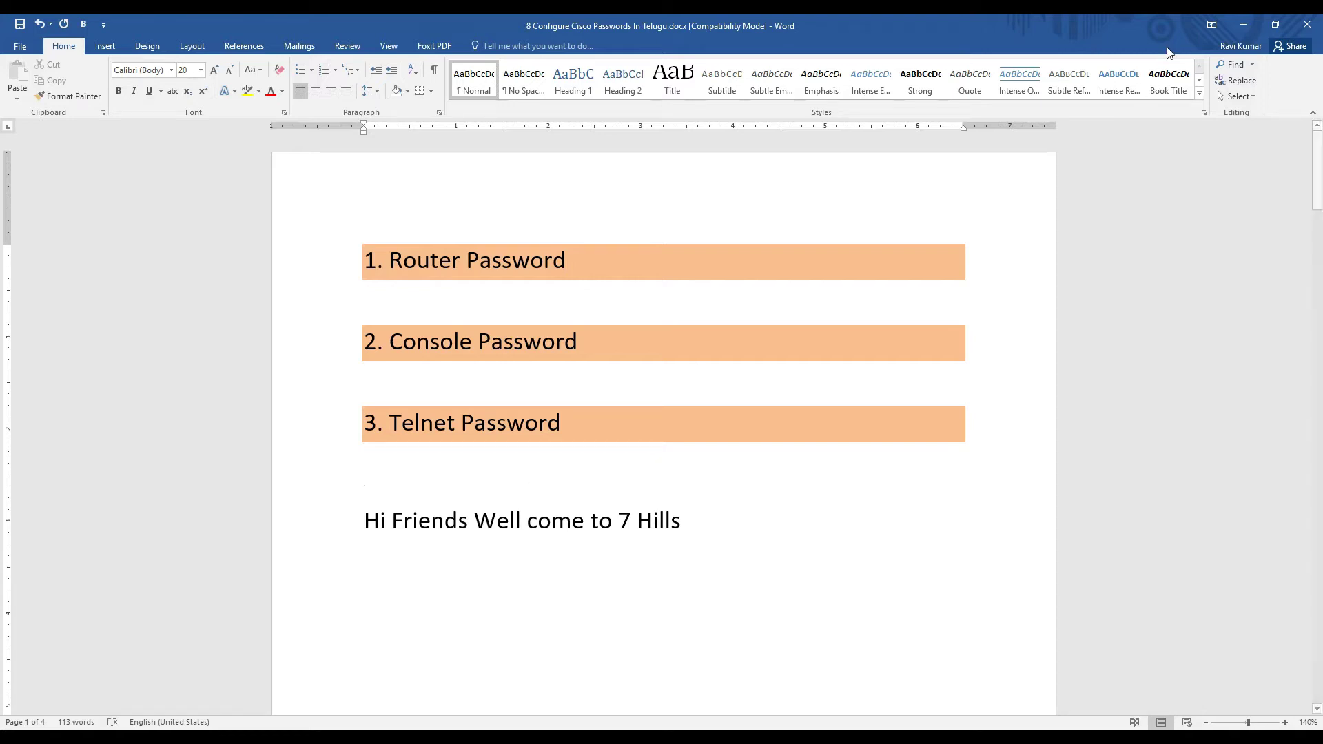
Step: Minimize Word, clear the desktop and launch Cisco Packet Tracer
left_click(1251, 27)
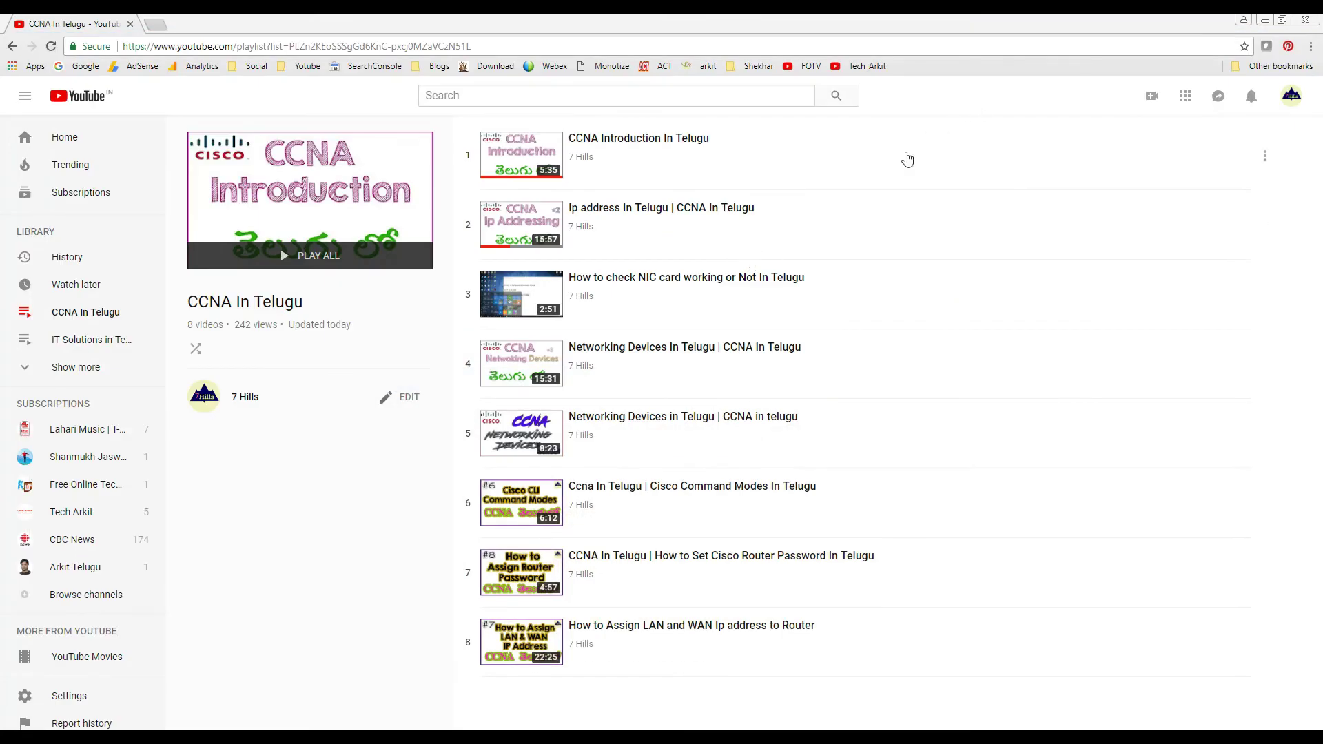
key("super+d")
right_click(183, 111)
left_click(236, 144)
double_click(32, 49)
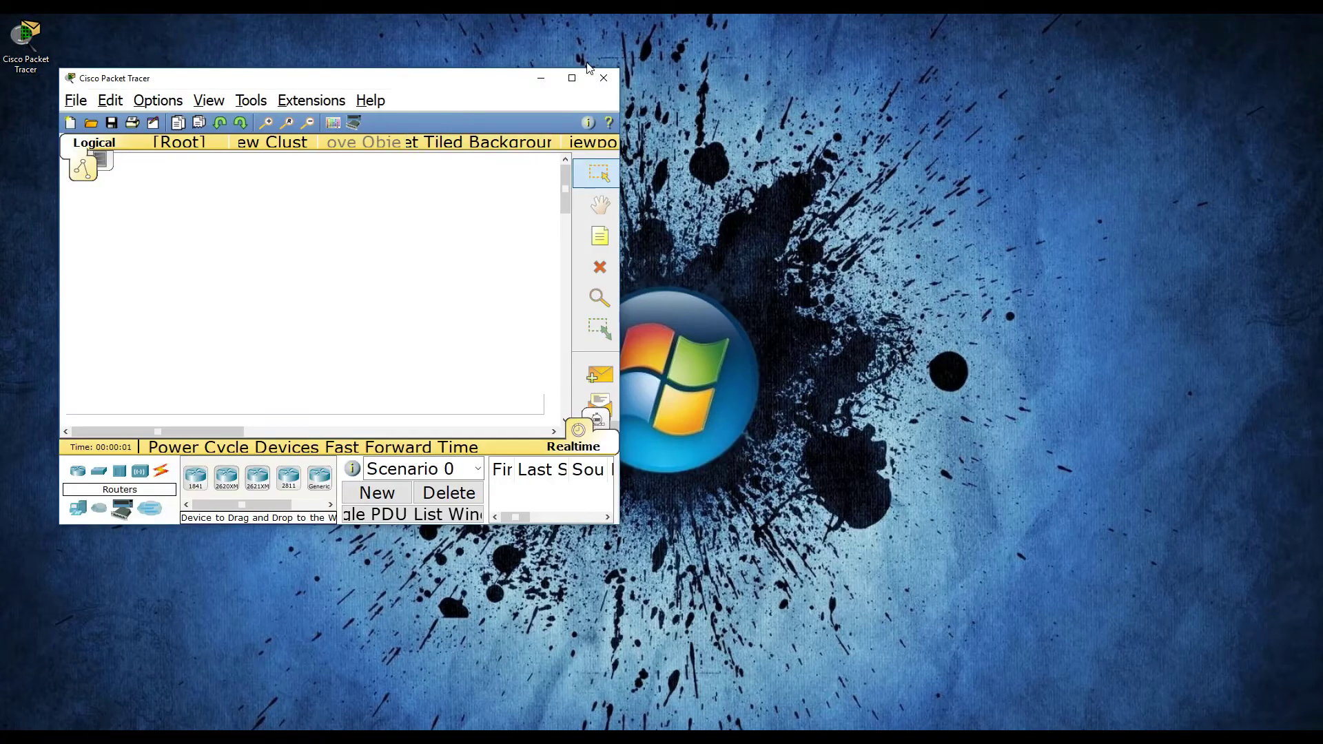
Step: Maximize Packet Tracer and place an 1841 router and a generic PC on the canvas
left_click(572, 78)
left_click(62, 716)
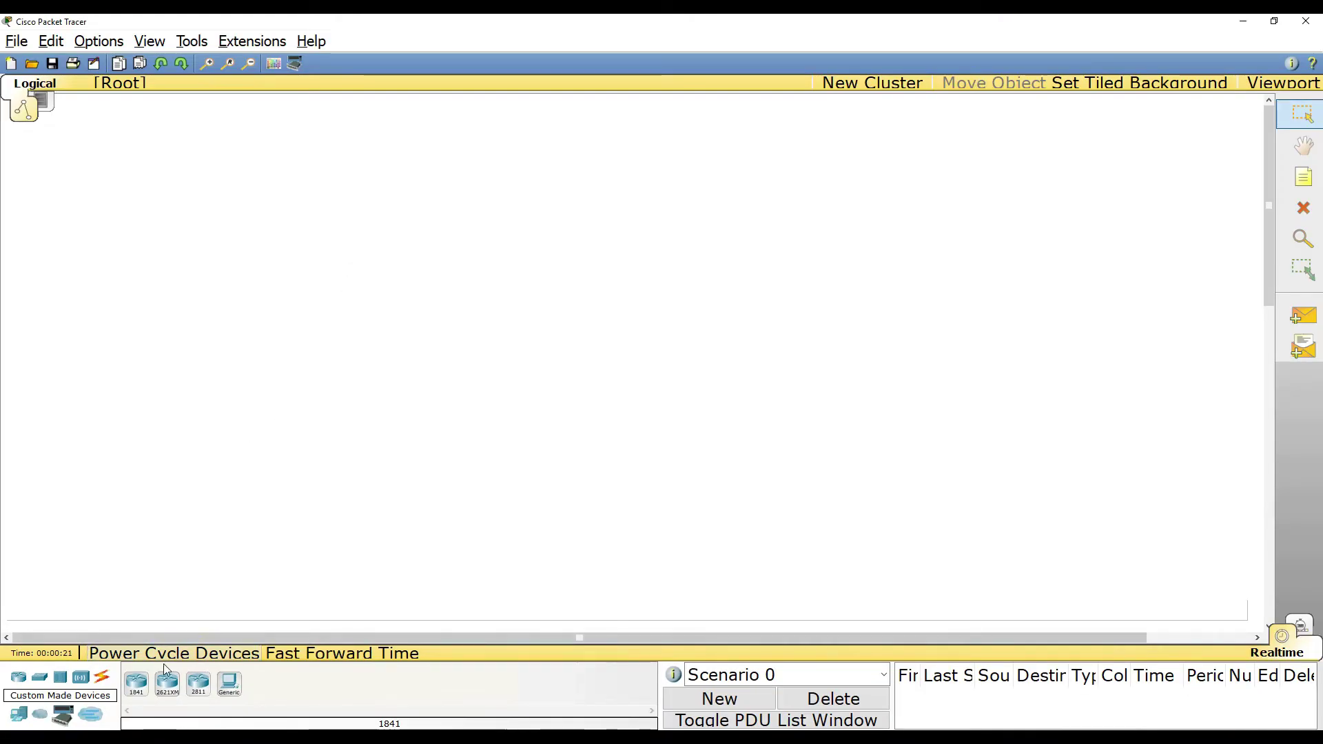
left_click(141, 691)
left_click(329, 235)
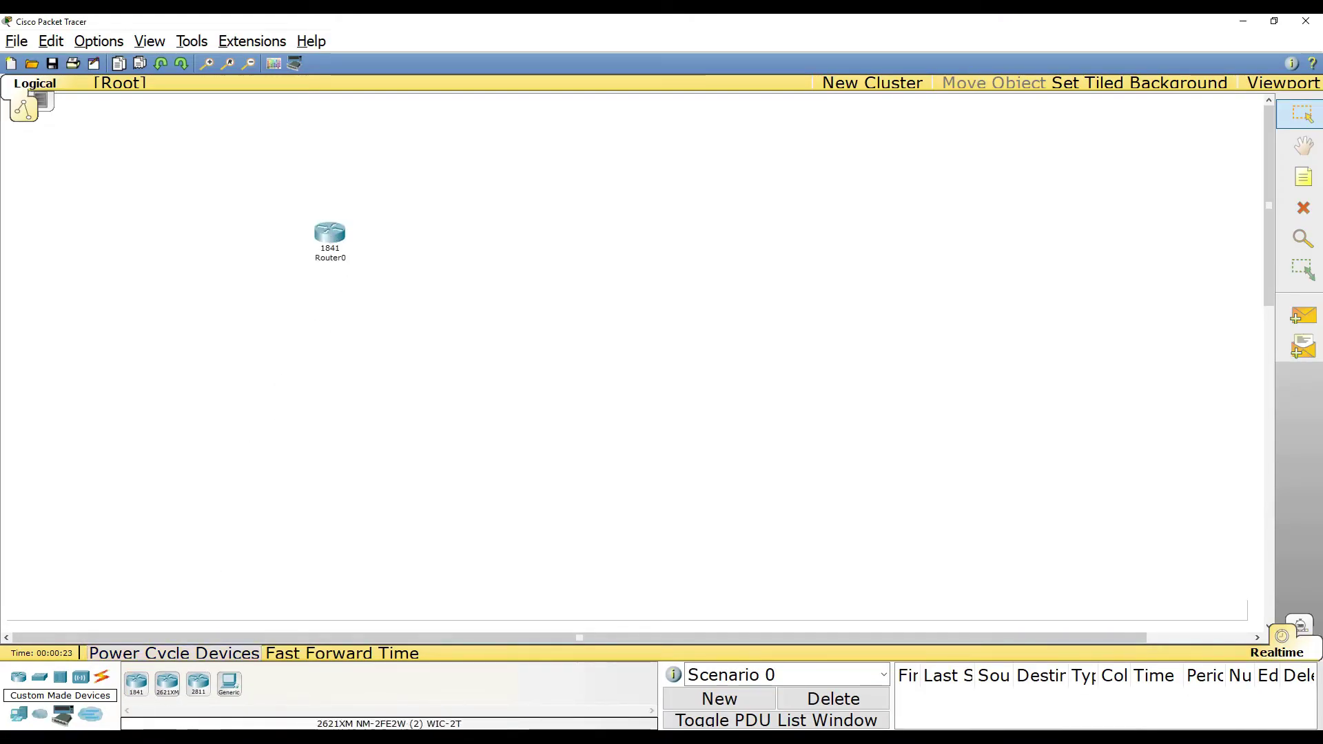
left_click(19, 715)
left_click(137, 684)
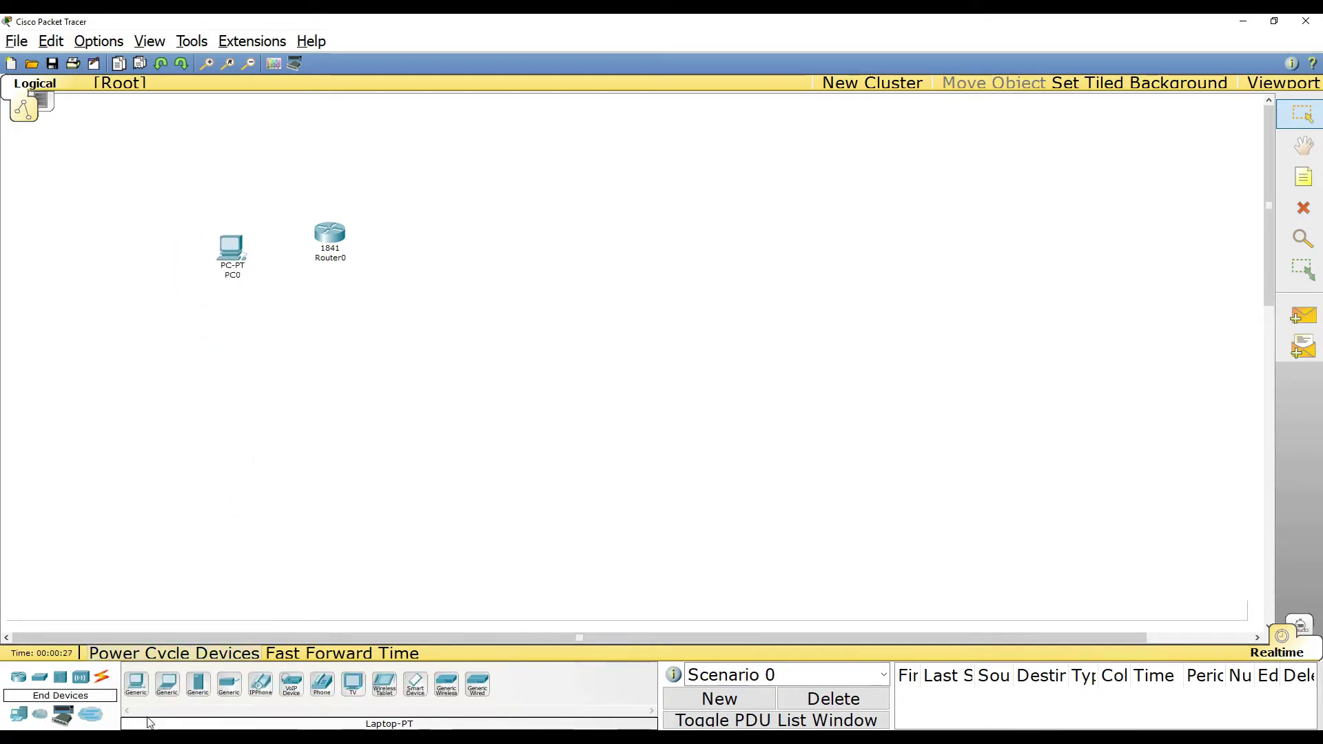
Step: Position PC0 beside Router0 and connect Router0's Console port to PC0's RS 232 with a console cable
left_click(102, 677)
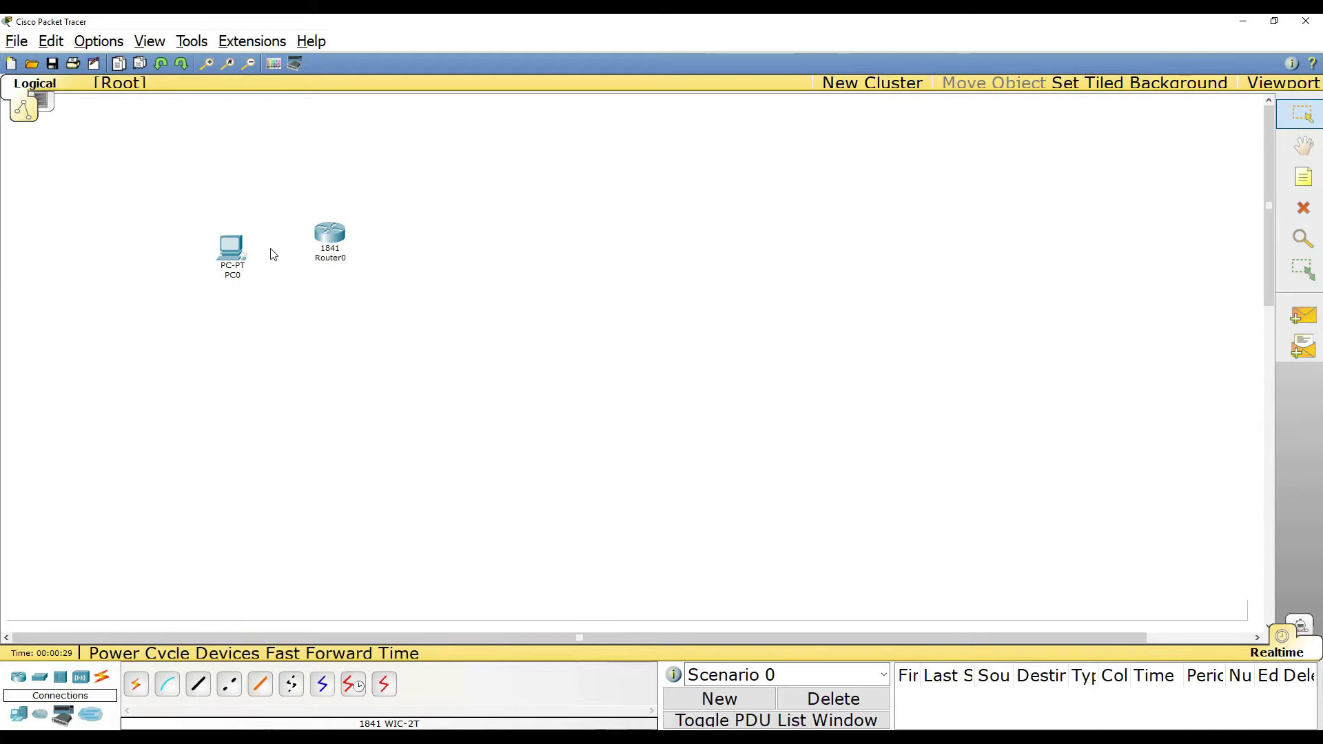
left_click_drag(232, 257, 235, 246)
left_click_drag(311, 200, 387, 348)
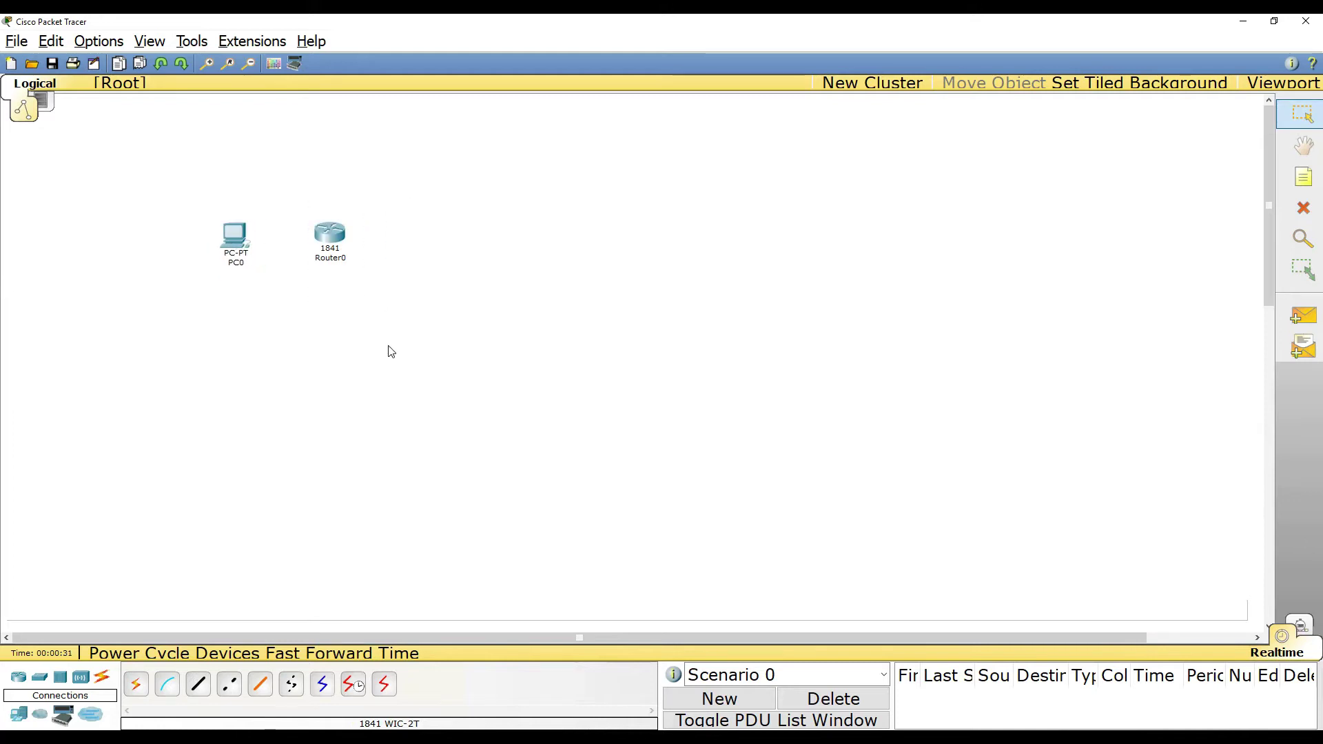
left_click_drag(226, 240, 227, 269)
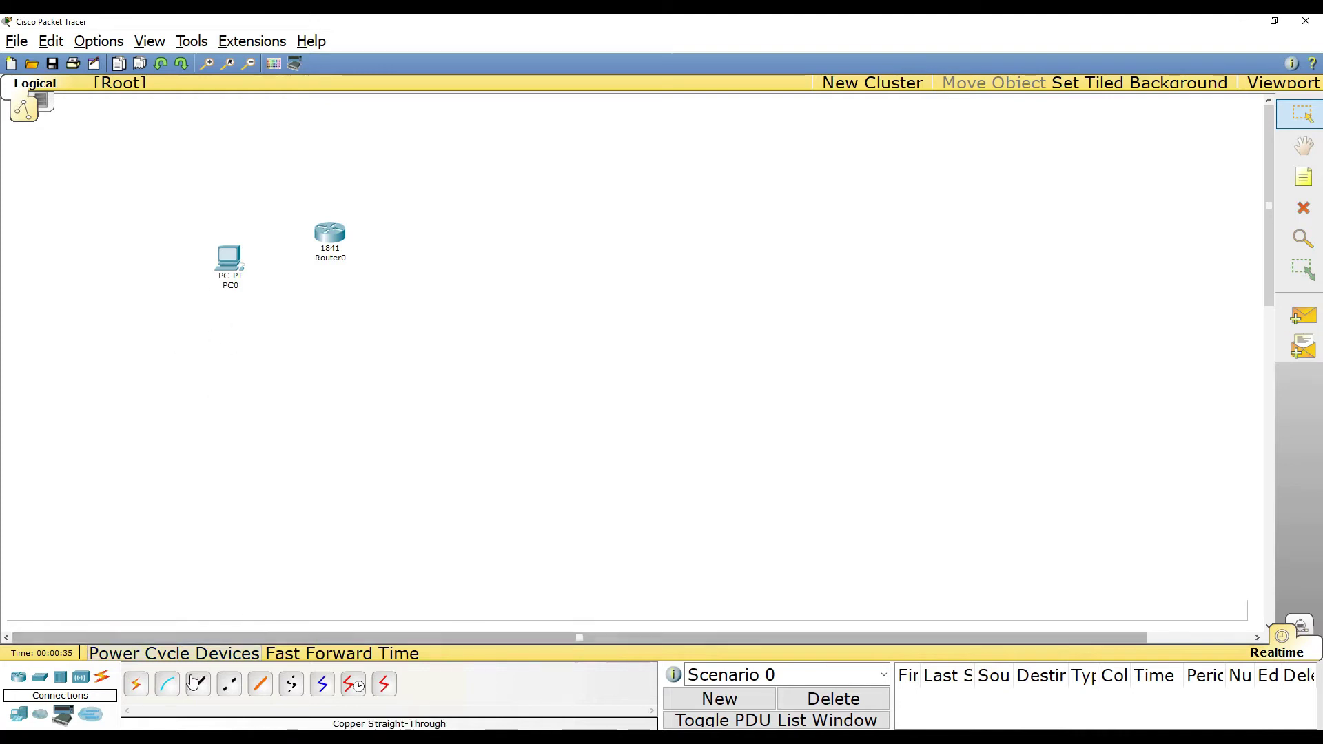
left_click(167, 684)
left_click(327, 233)
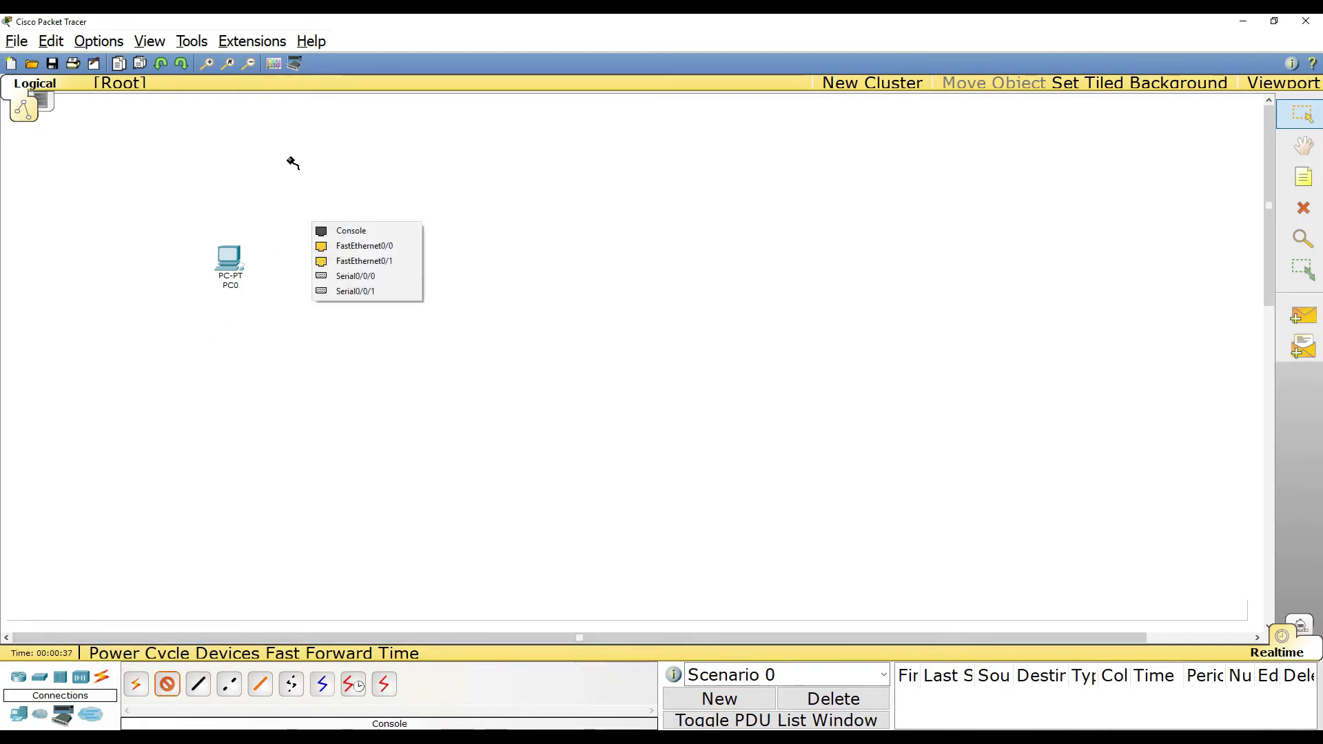
left_click(353, 230)
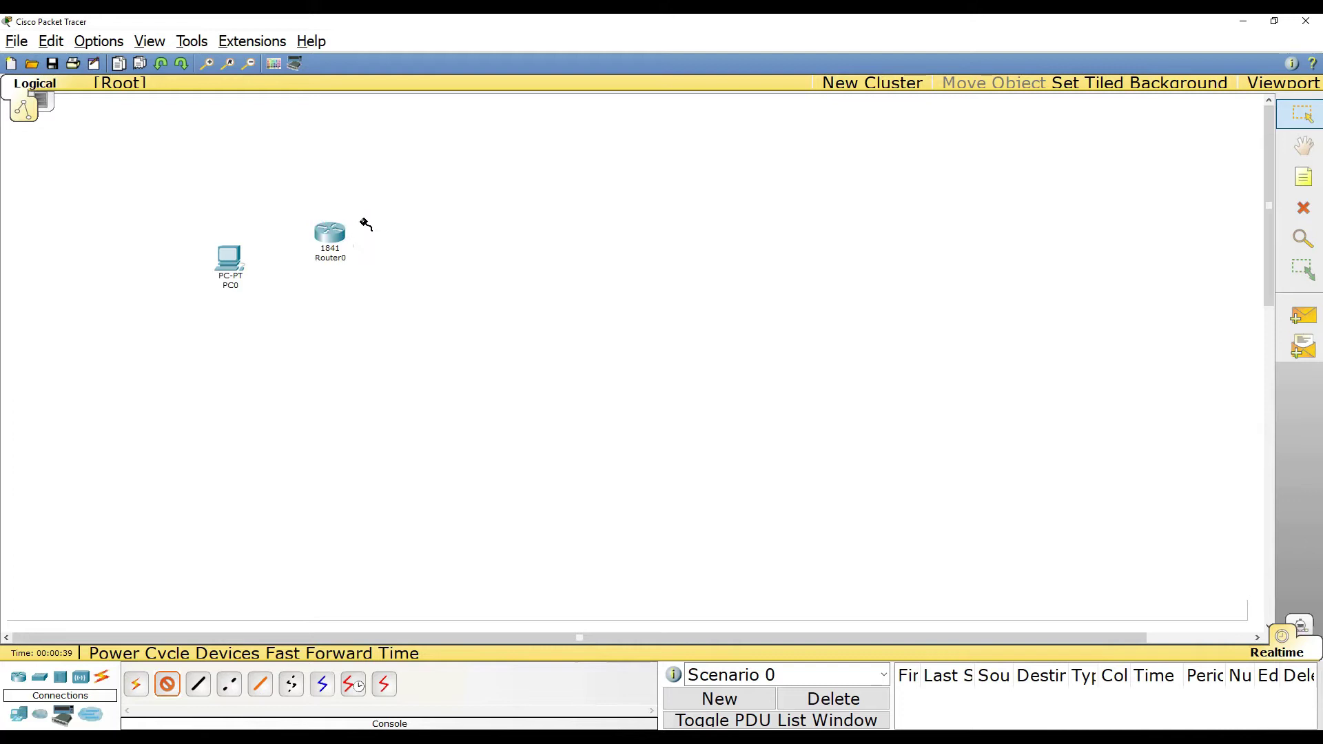
left_click(229, 251)
left_click(252, 254)
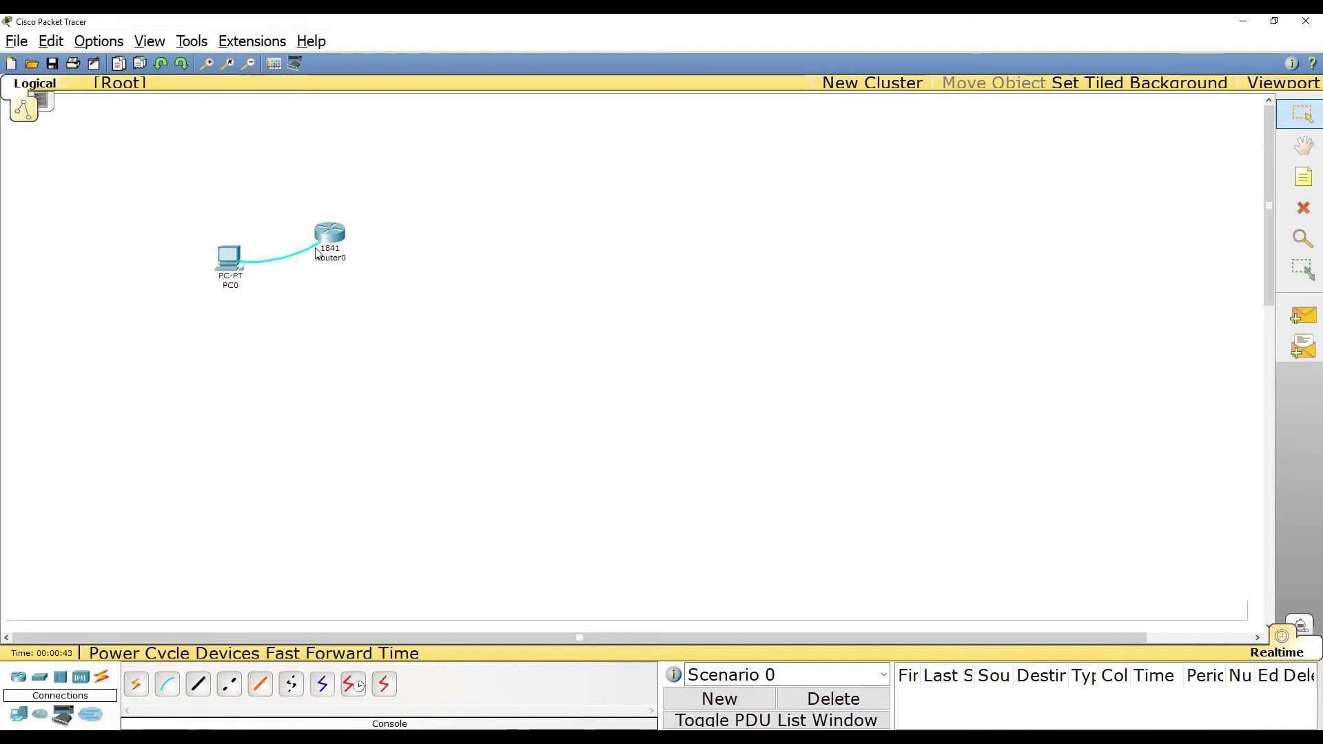
Step: Tidy the PC0 and Router0 positions and open PC0's device window
left_click_drag(231, 260, 225, 242)
left_click_drag(336, 248, 345, 225)
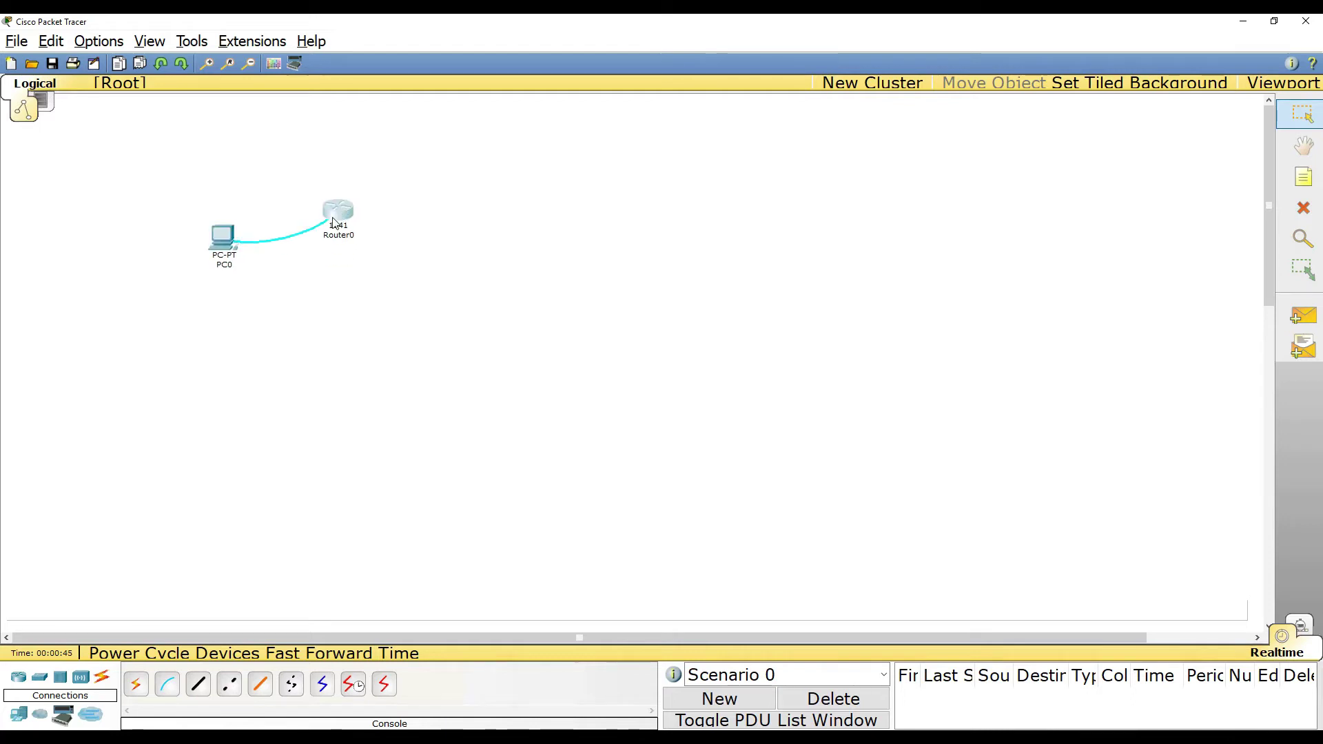
left_click(222, 245)
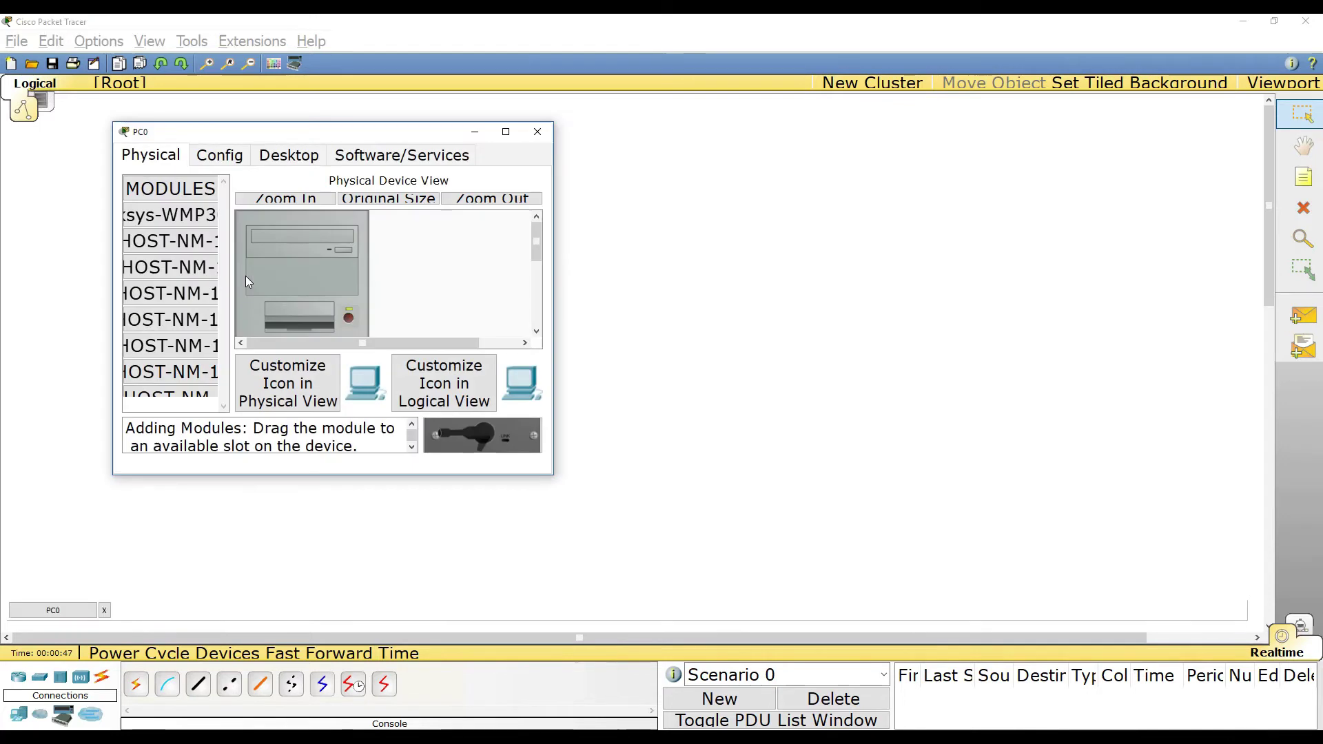
Step: Open PC0's Terminal with default settings, answer 'no' to initial setup, then close PC0
left_click(289, 155)
left_click(337, 230)
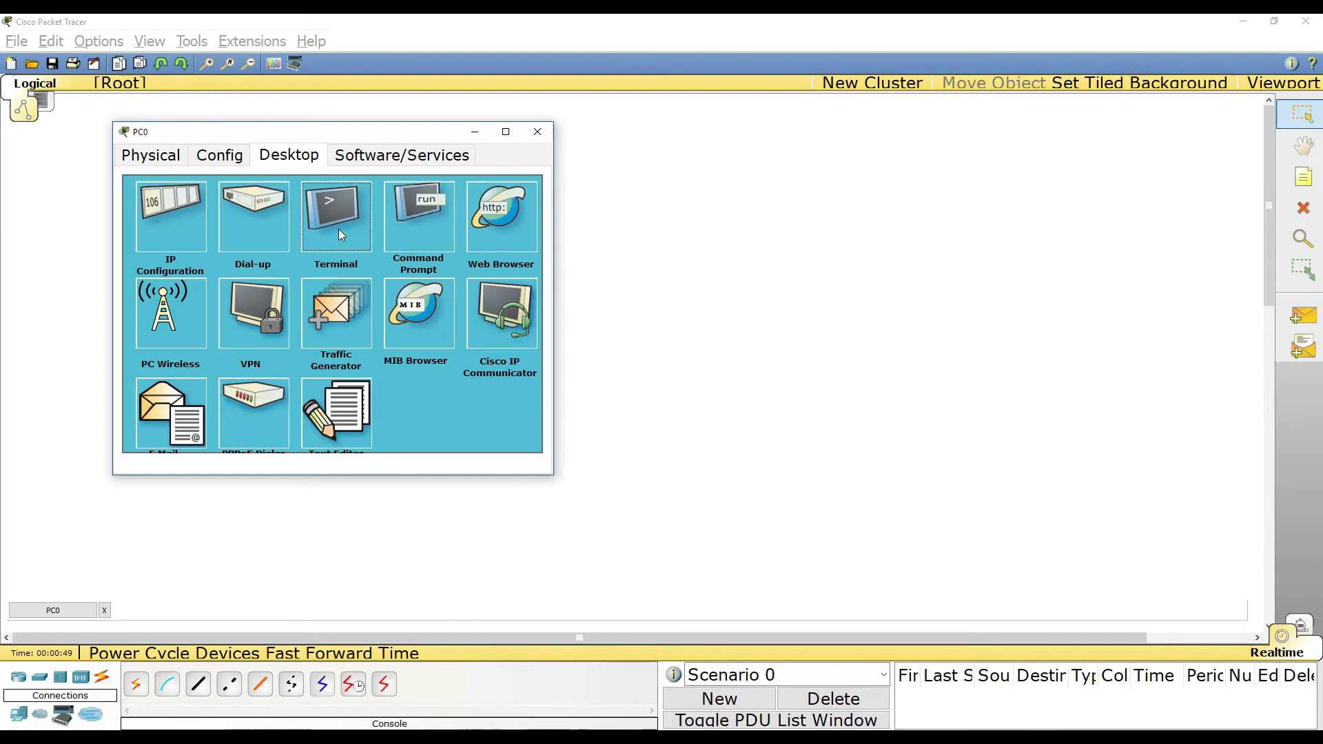
left_click(359, 360)
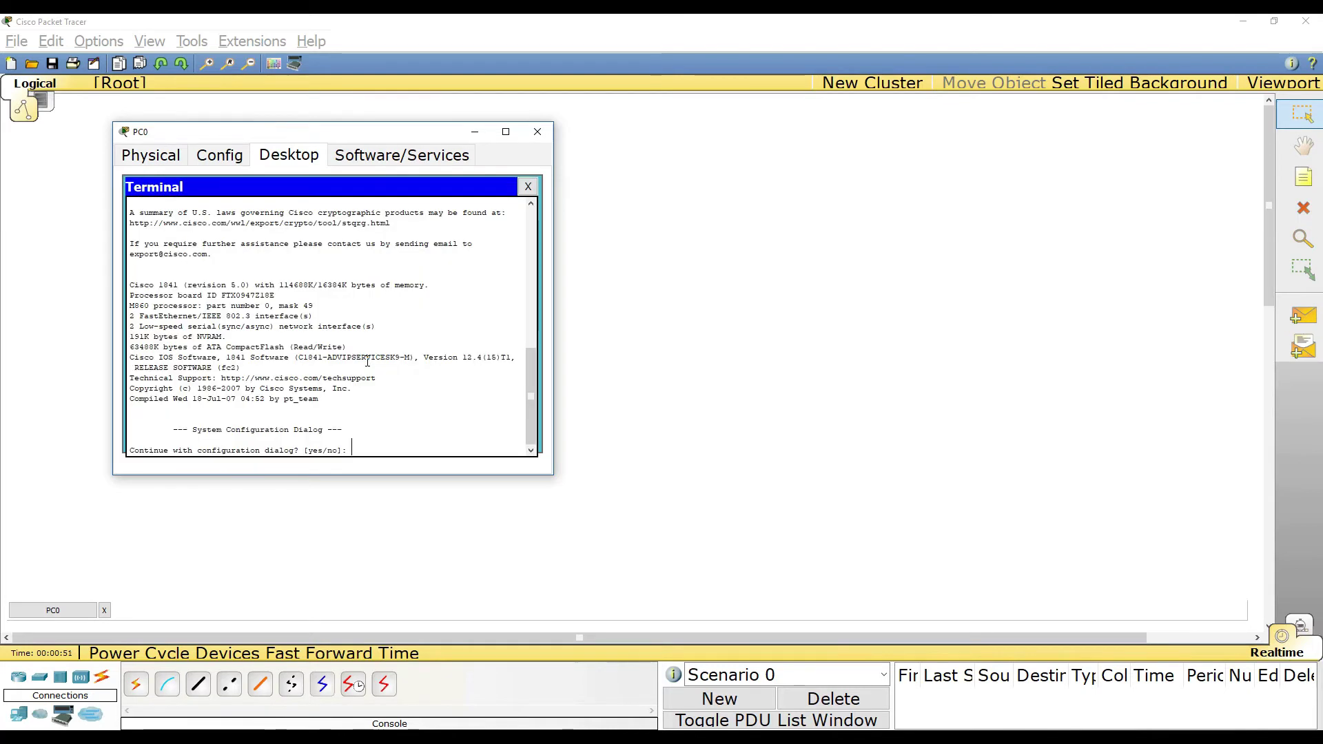
type("no")
key("Return")
key("Return")
key("Return")
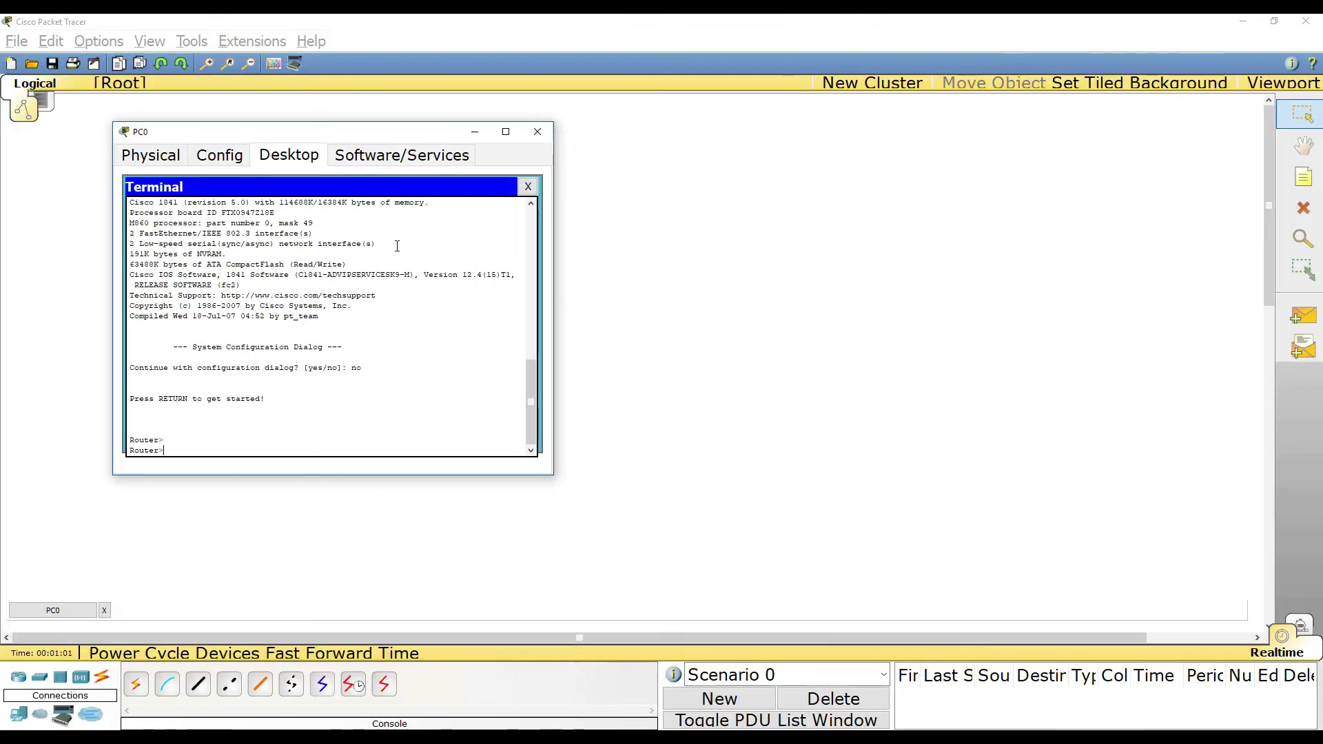
left_click(539, 133)
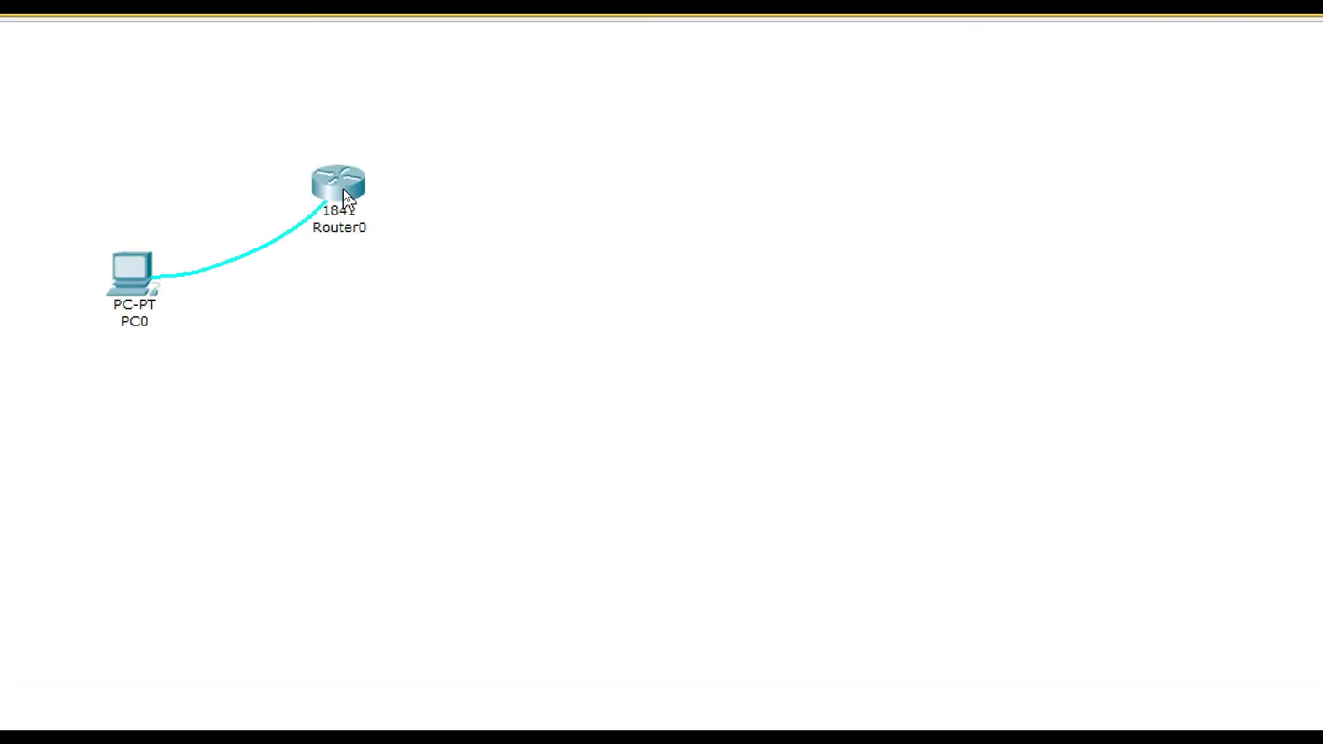
Step: Open Router0's CLI and enter privileged mode with 'en'
mouse_move(143, 288)
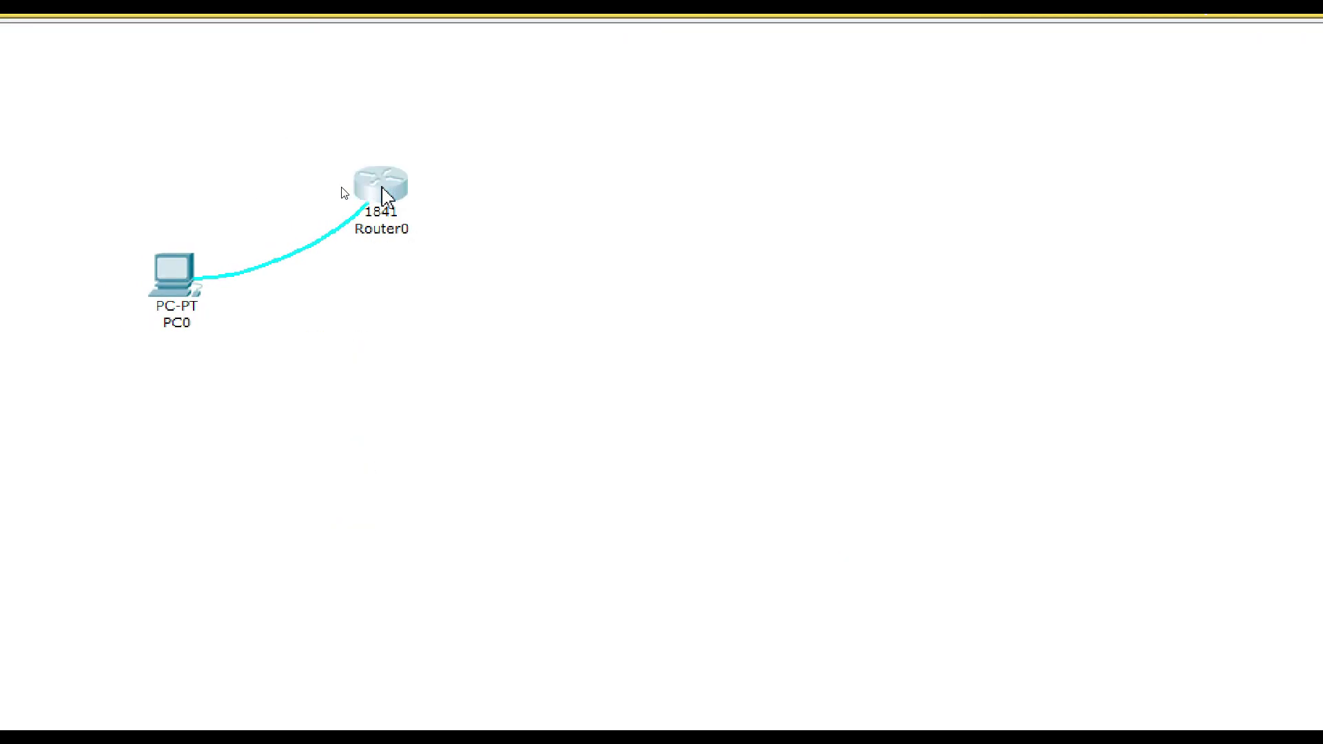
left_click(386, 196)
left_click(353, 230)
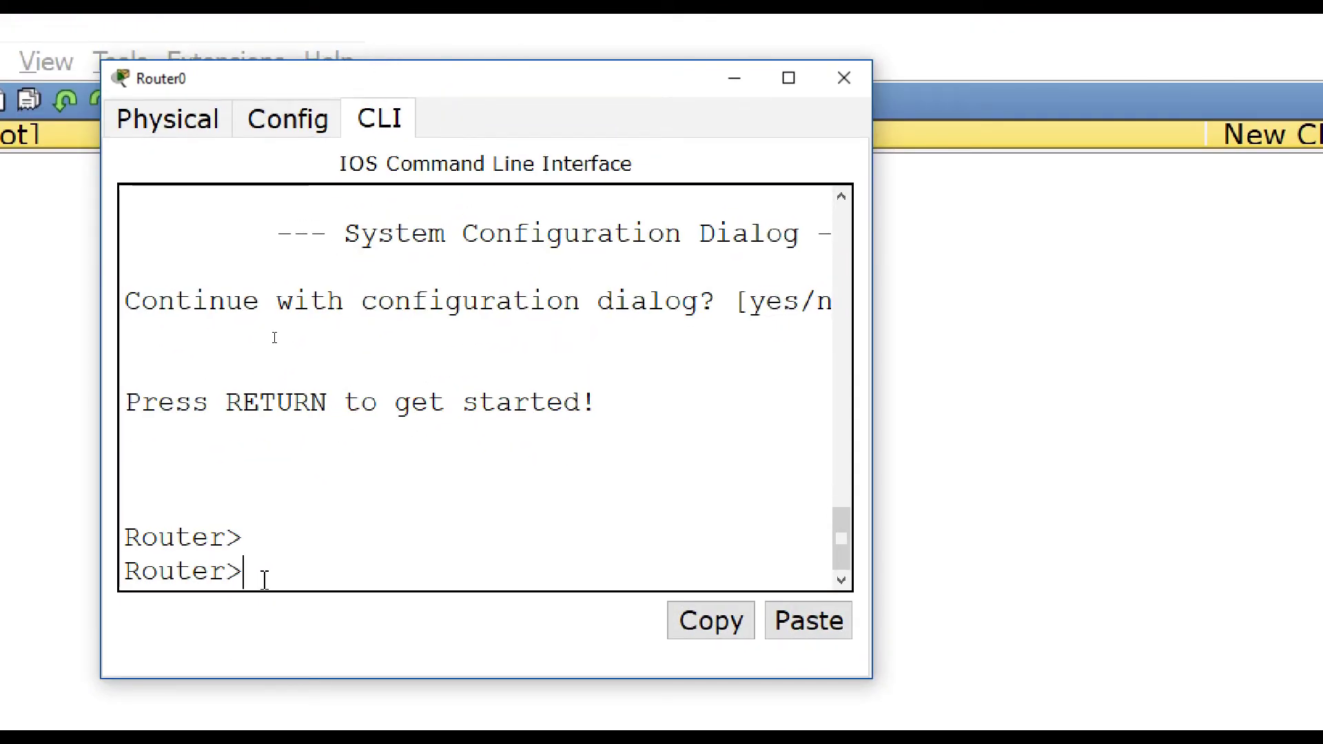
type("en")
key("Return")
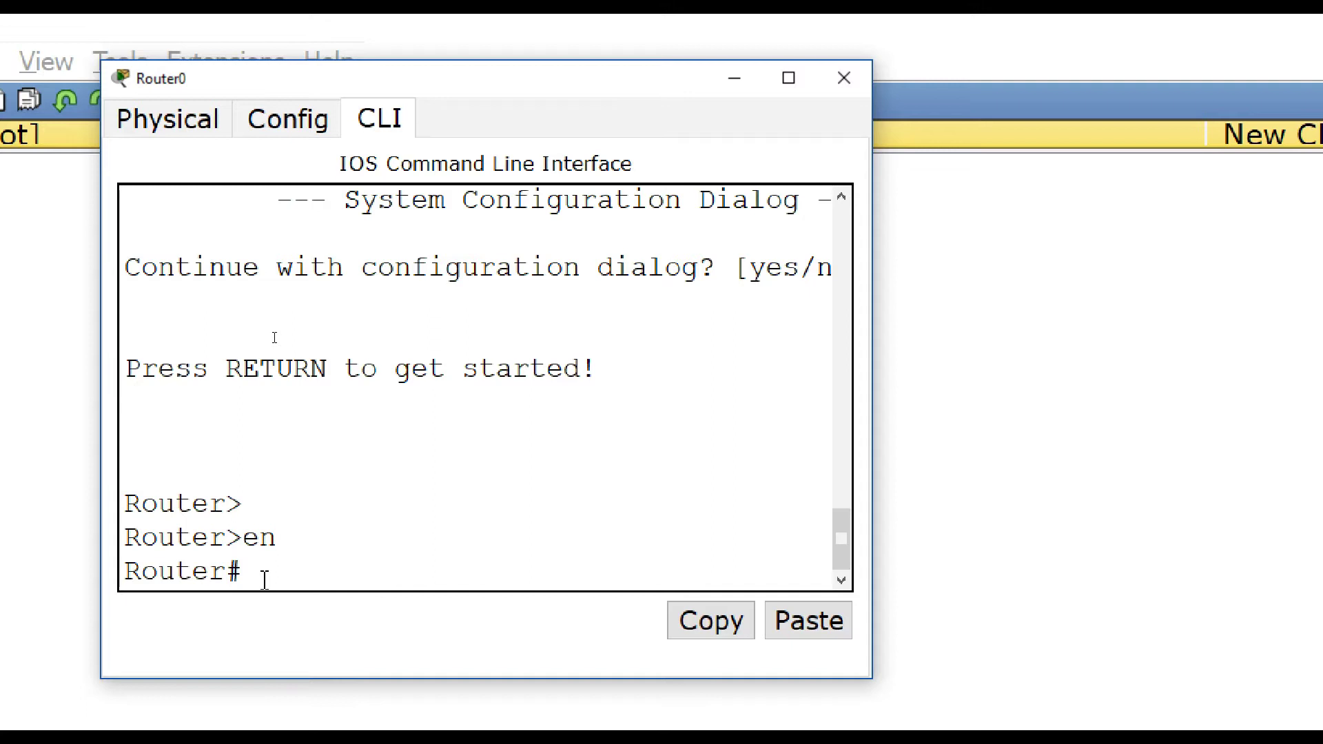
Step: Run 'configure terminal' using Tab completion to reach Router(config)#
type("config")
key("Tab")
type("te")
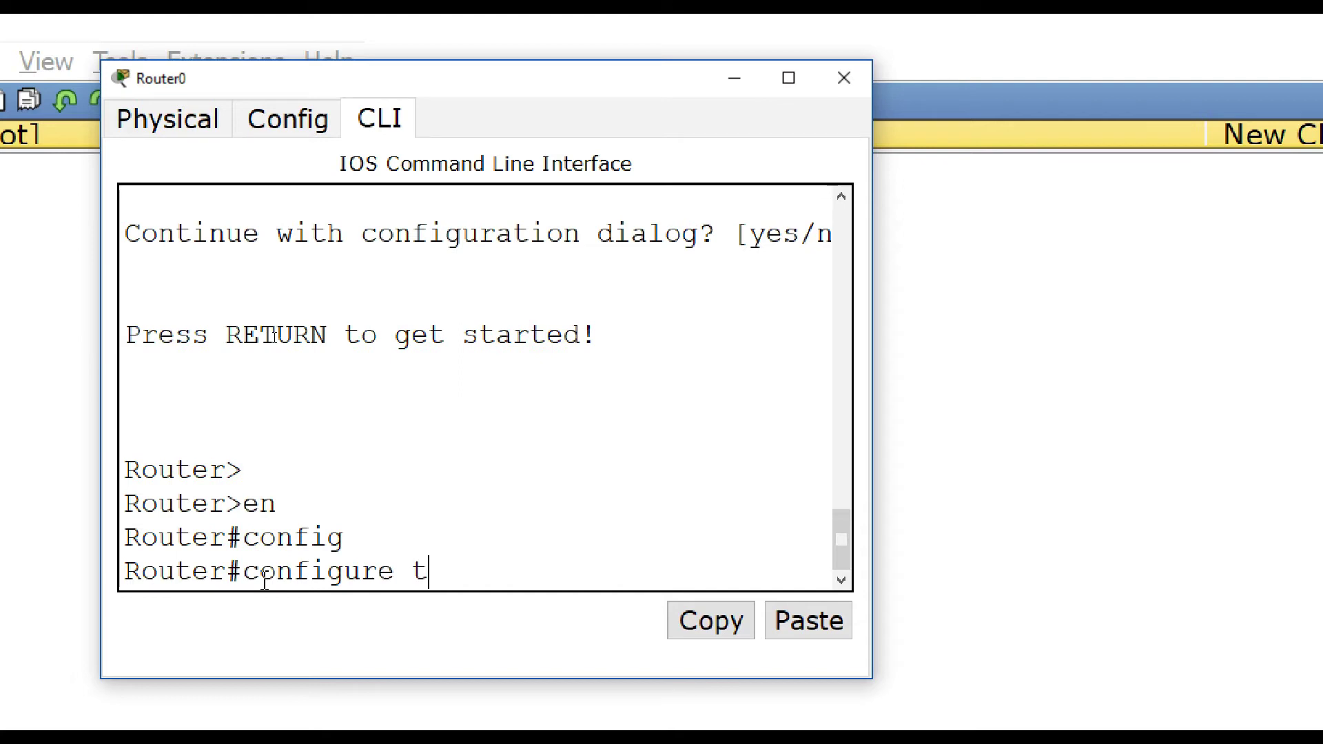
key("Tab")
key("Return")
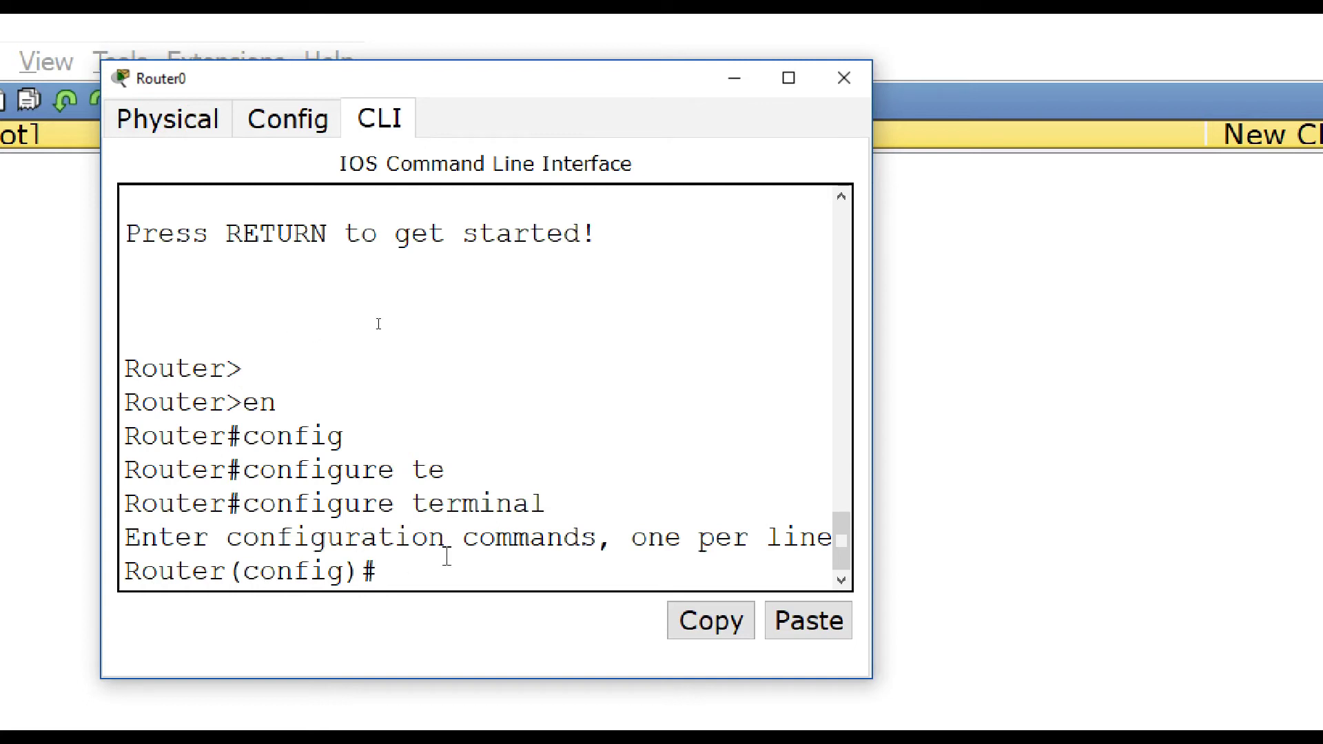
Step: Enter 'line con 0' at the Router(config)# prompt, fixing typos, to reach Router(config-line)#
left_click_drag(387, 576, 244, 578)
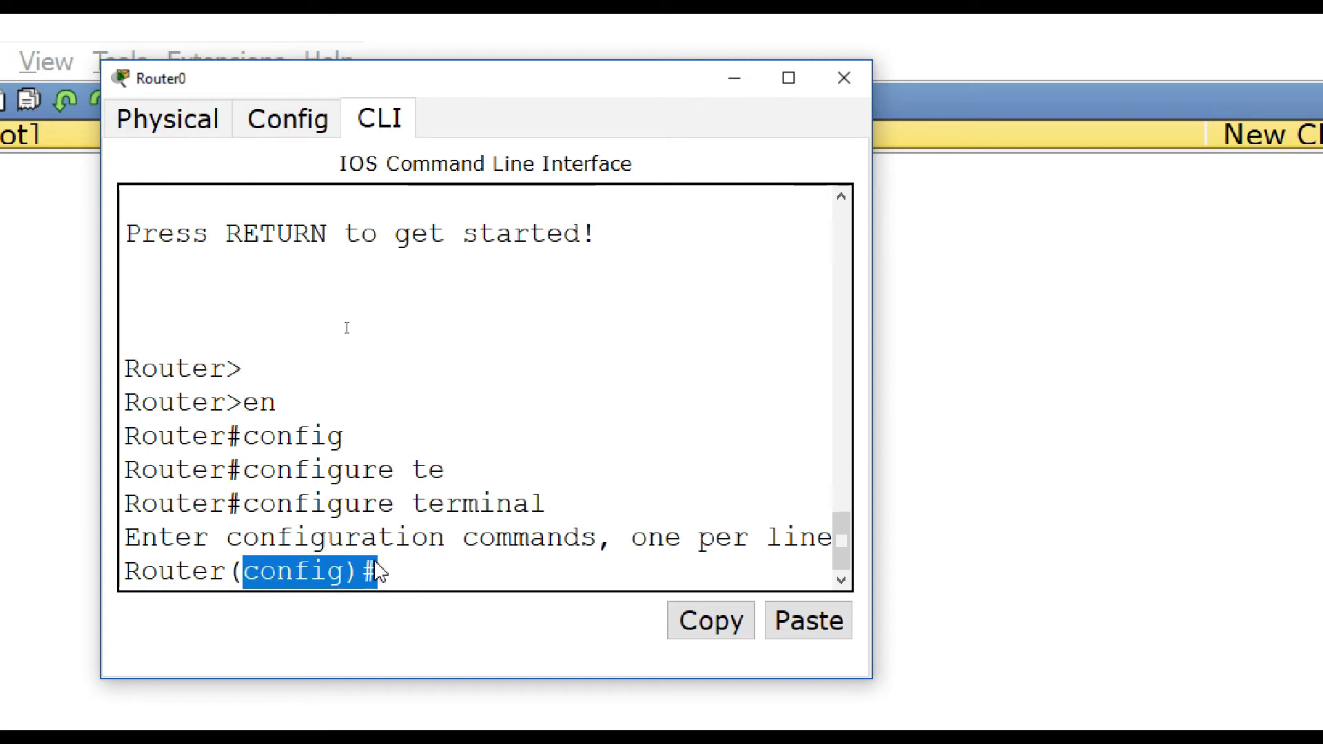
left_click(406, 570)
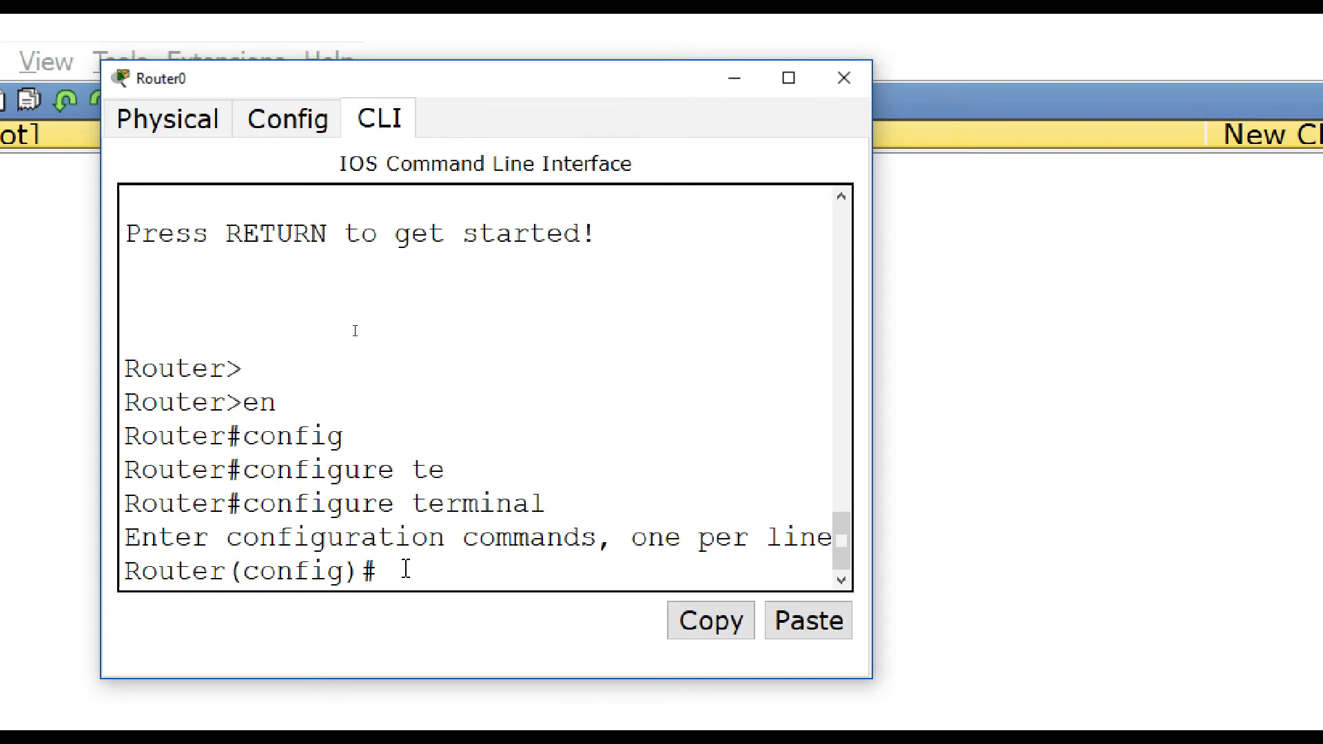
type("le")
key("BackSpace")
type("ine con")
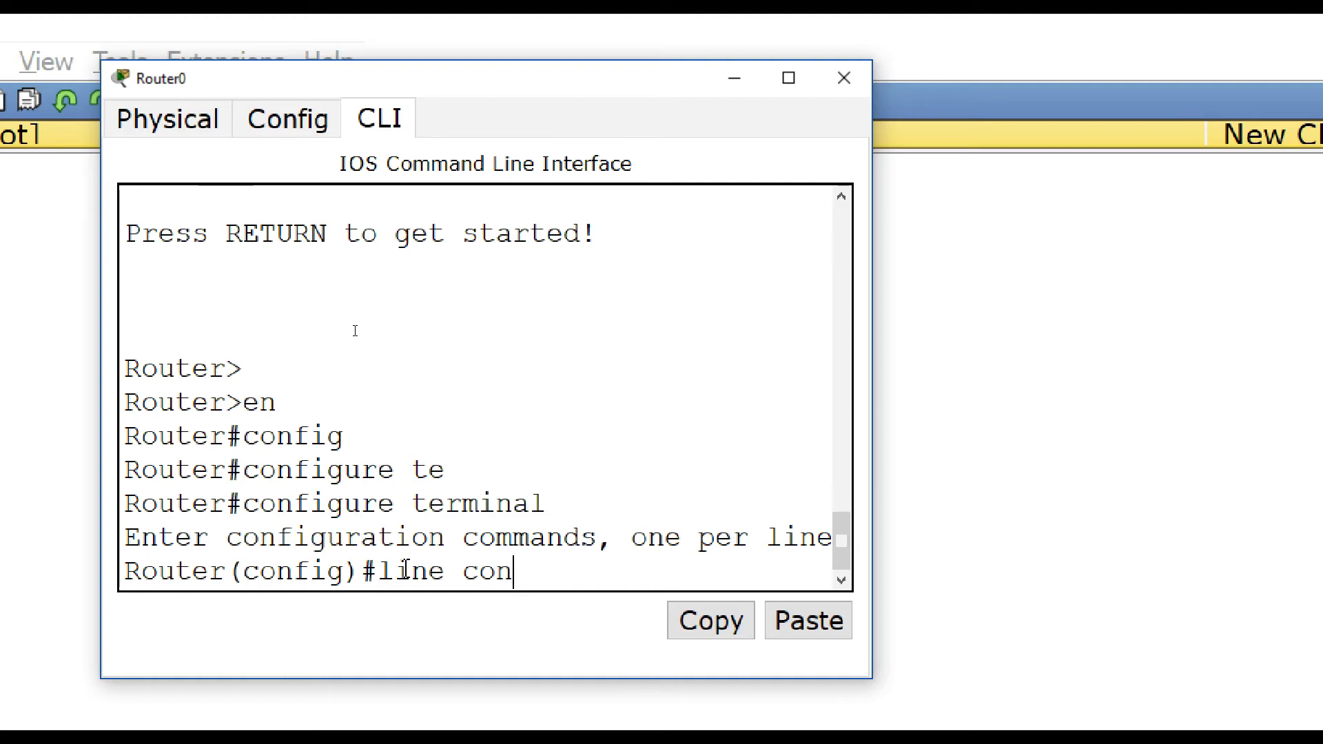
type(" 0")
left_click_drag(557, 571, 535, 572)
left_click(564, 580)
type("2")
key("BackSpace")
type("1")
key("BackSpace")
key("BackSpace")
key("Return")
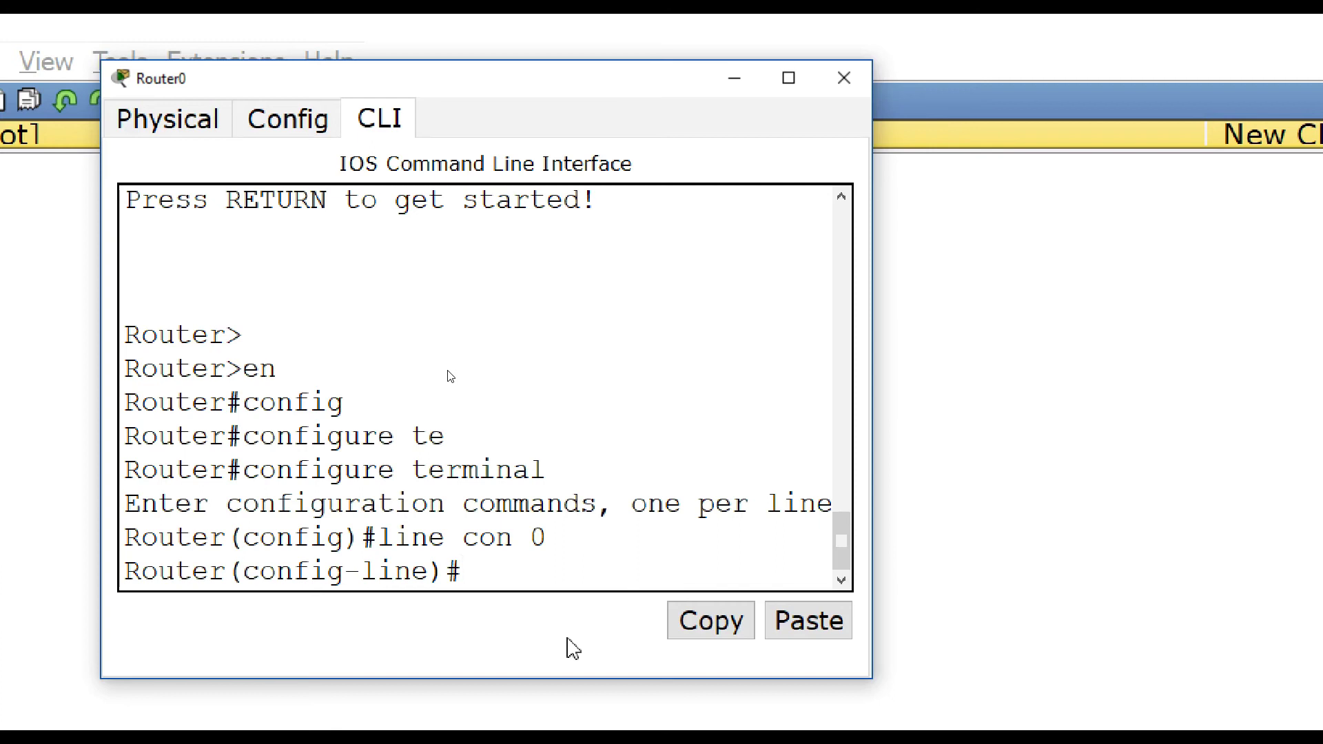
Step: Set the console line 0 password with the 'password' command
type("password")
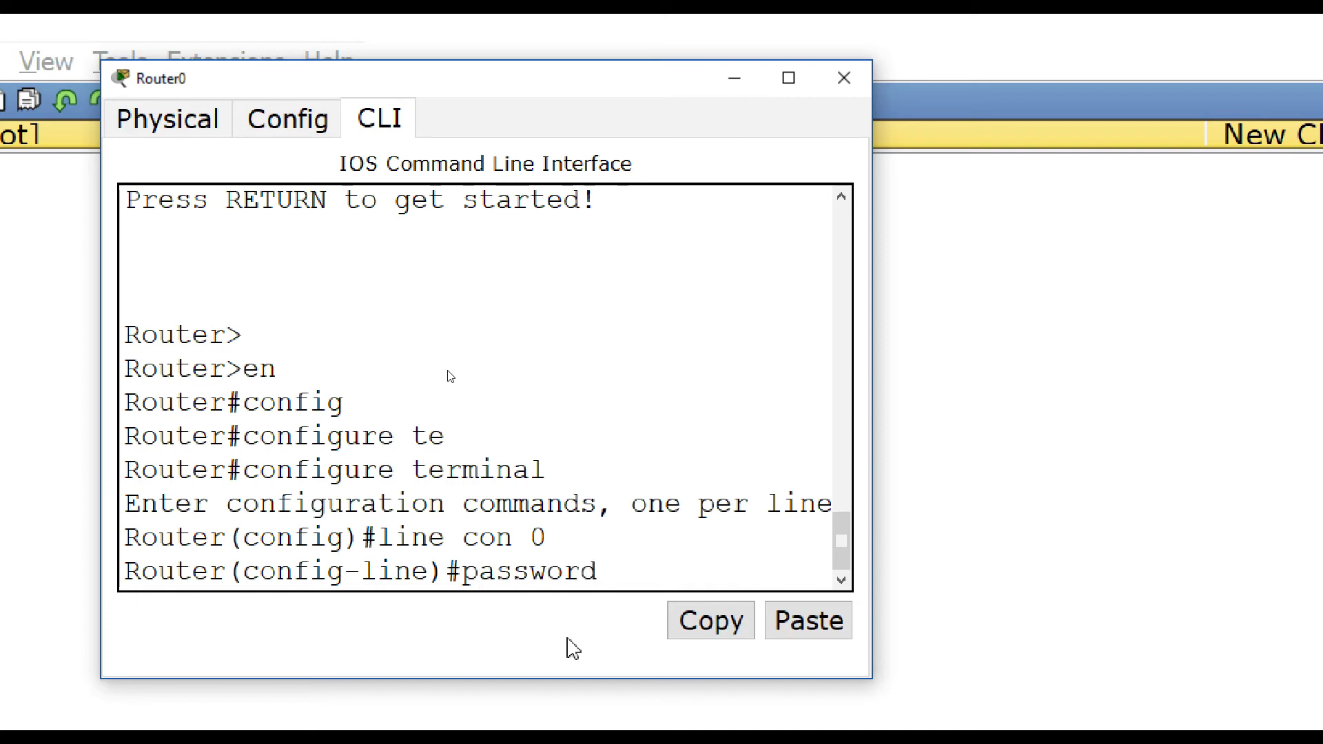
type(" cisco")
left_click_drag(620, 573, 713, 556)
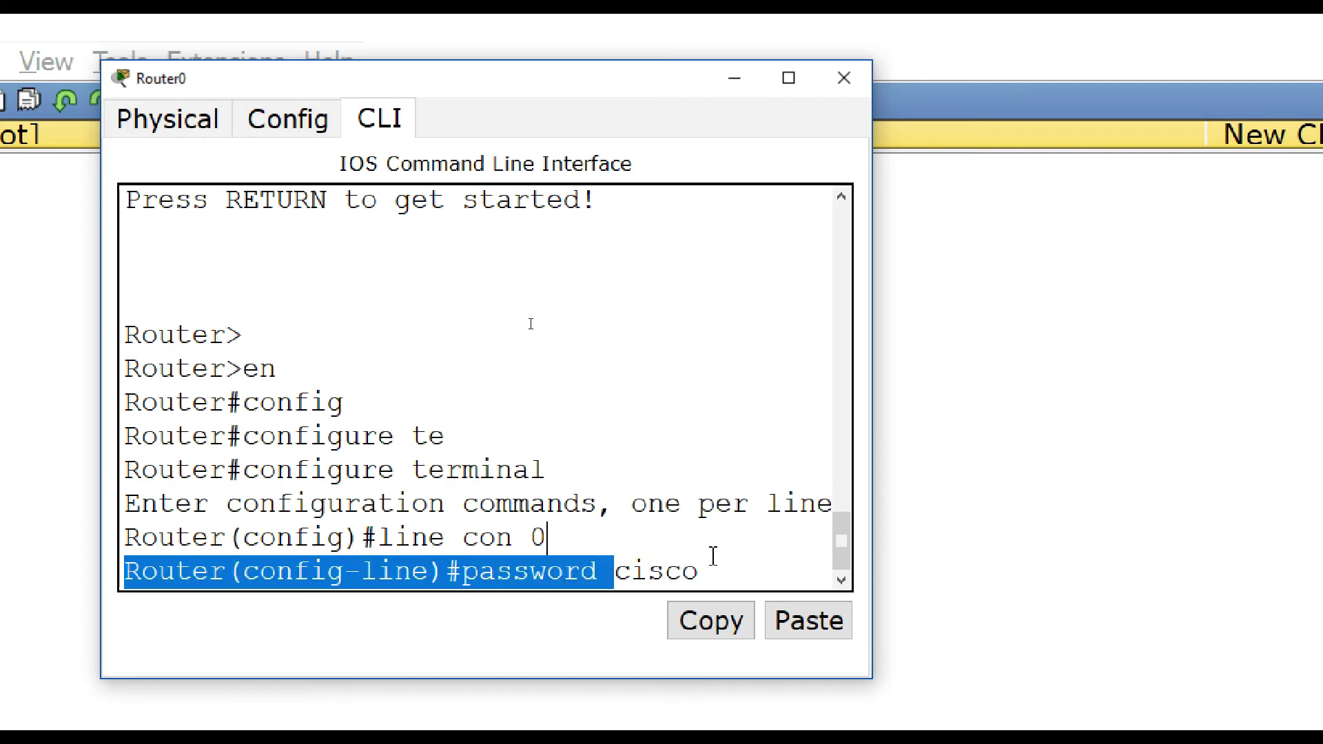
left_click(708, 572)
double_click(708, 572)
left_click(708, 573)
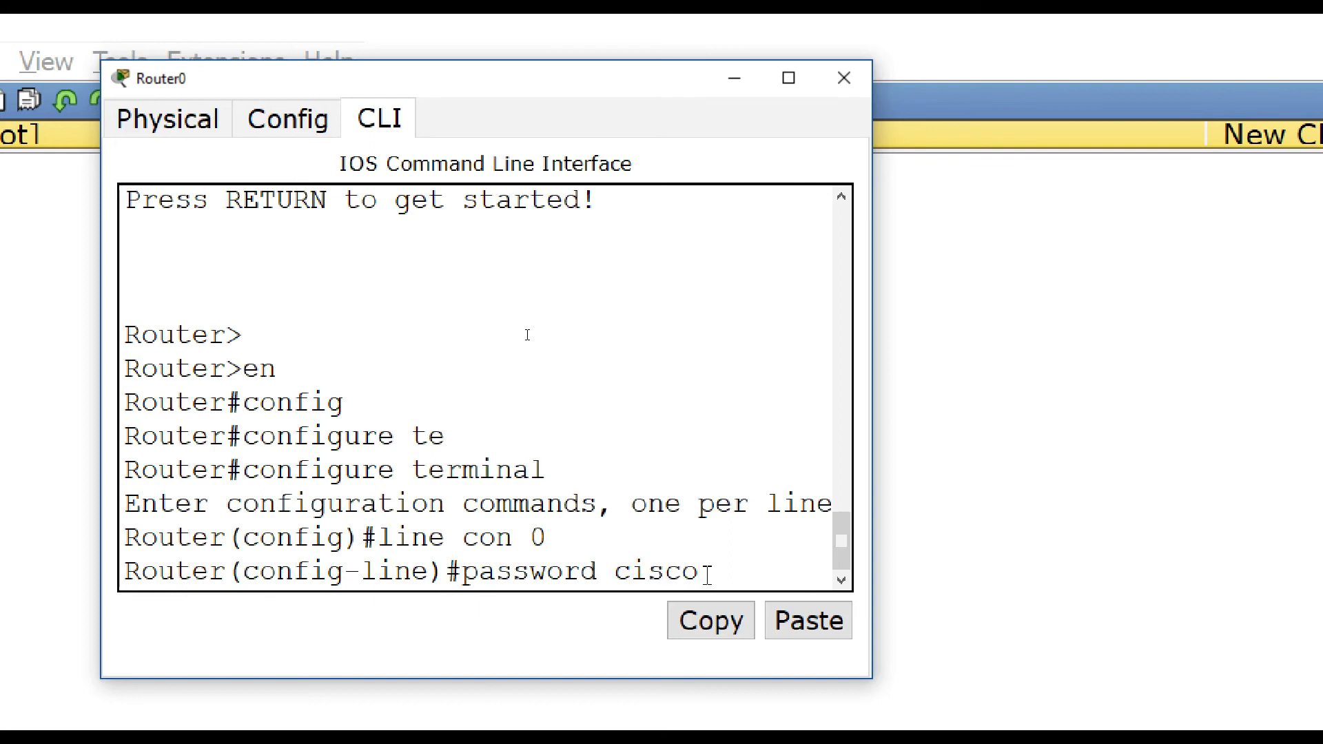
key("Return")
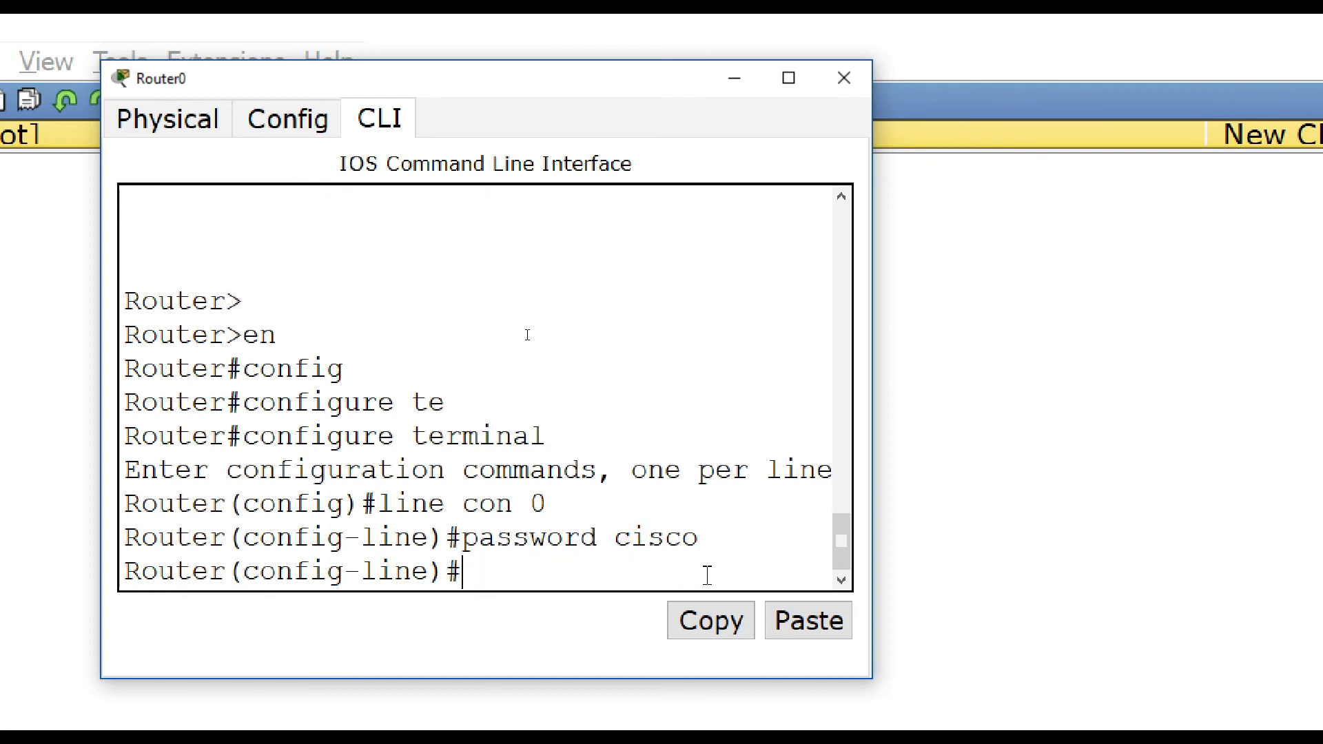
Step: Require login on the line, then run 'end' and 'exit'
type("login")
key("Return")
type("e")
type("nd")
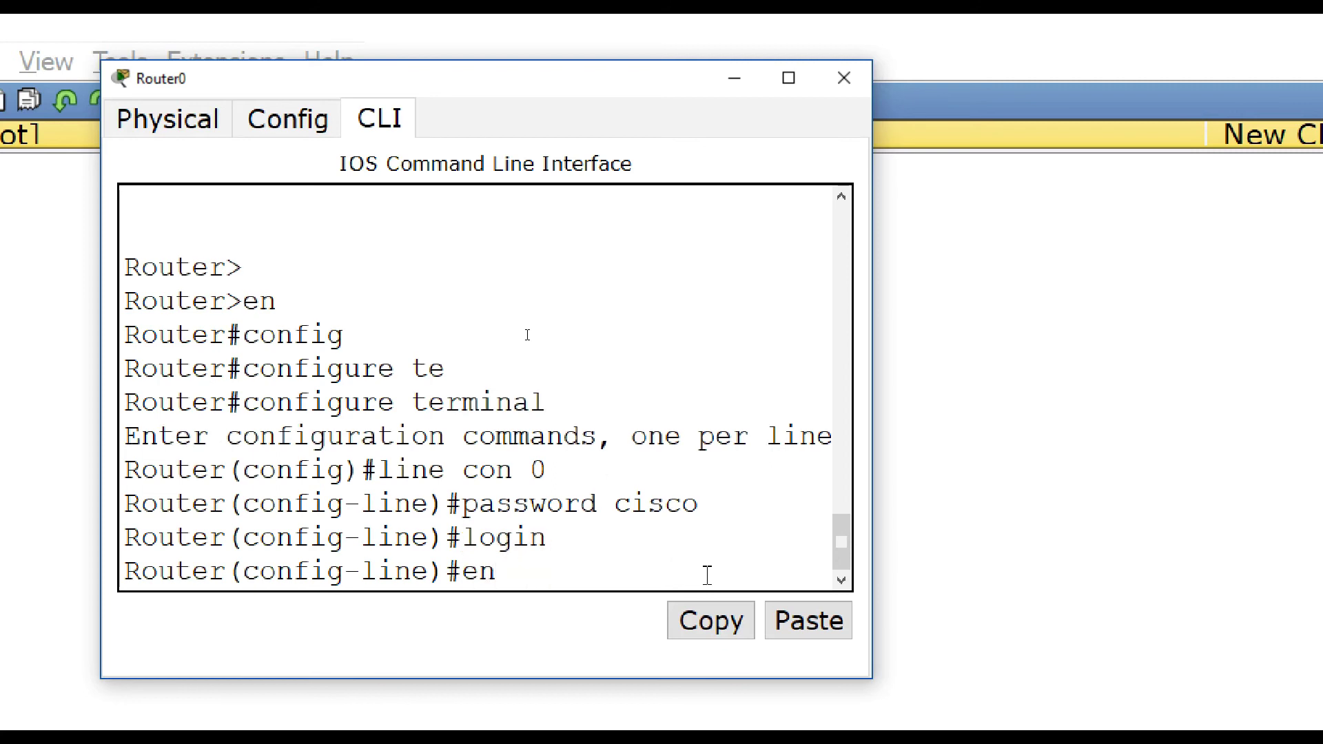
key("Return")
key("Return")
type("ex")
Step: End the router console session, close Router0 and move PC0 up on the canvas
key("Return")
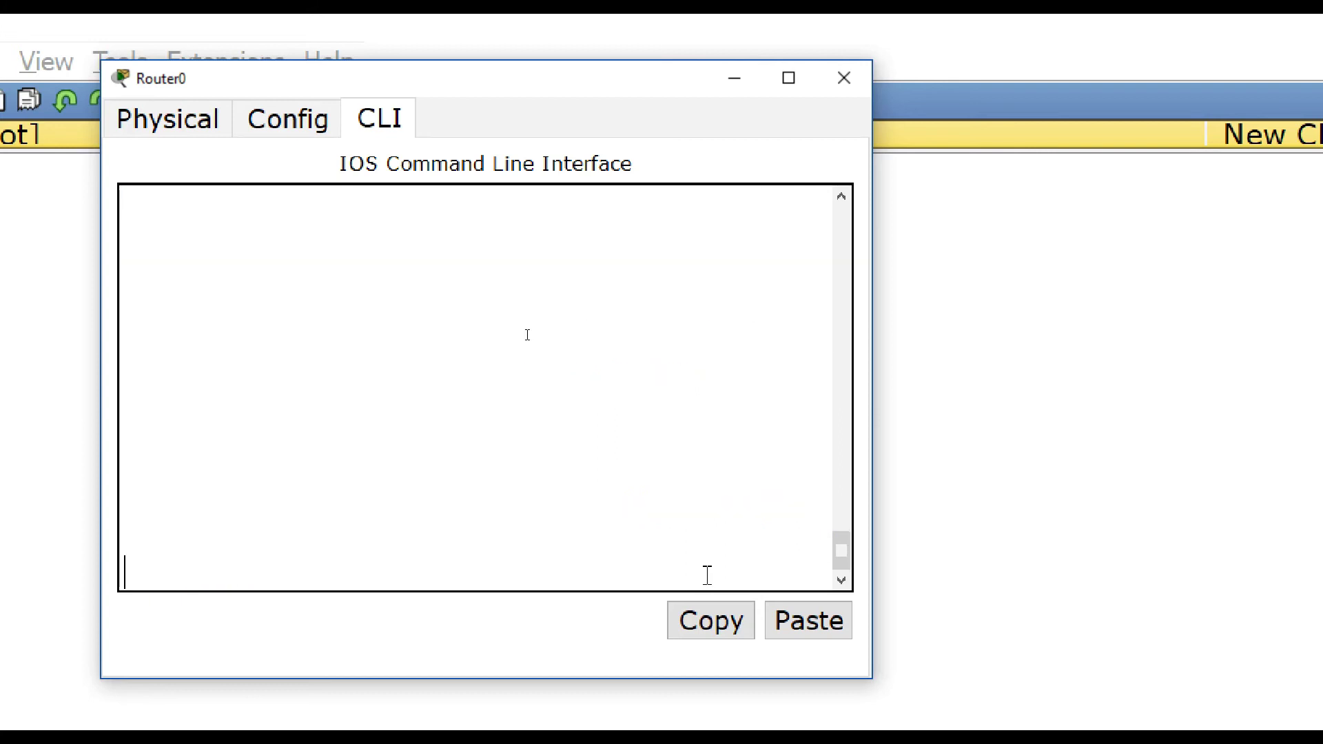
key("Return")
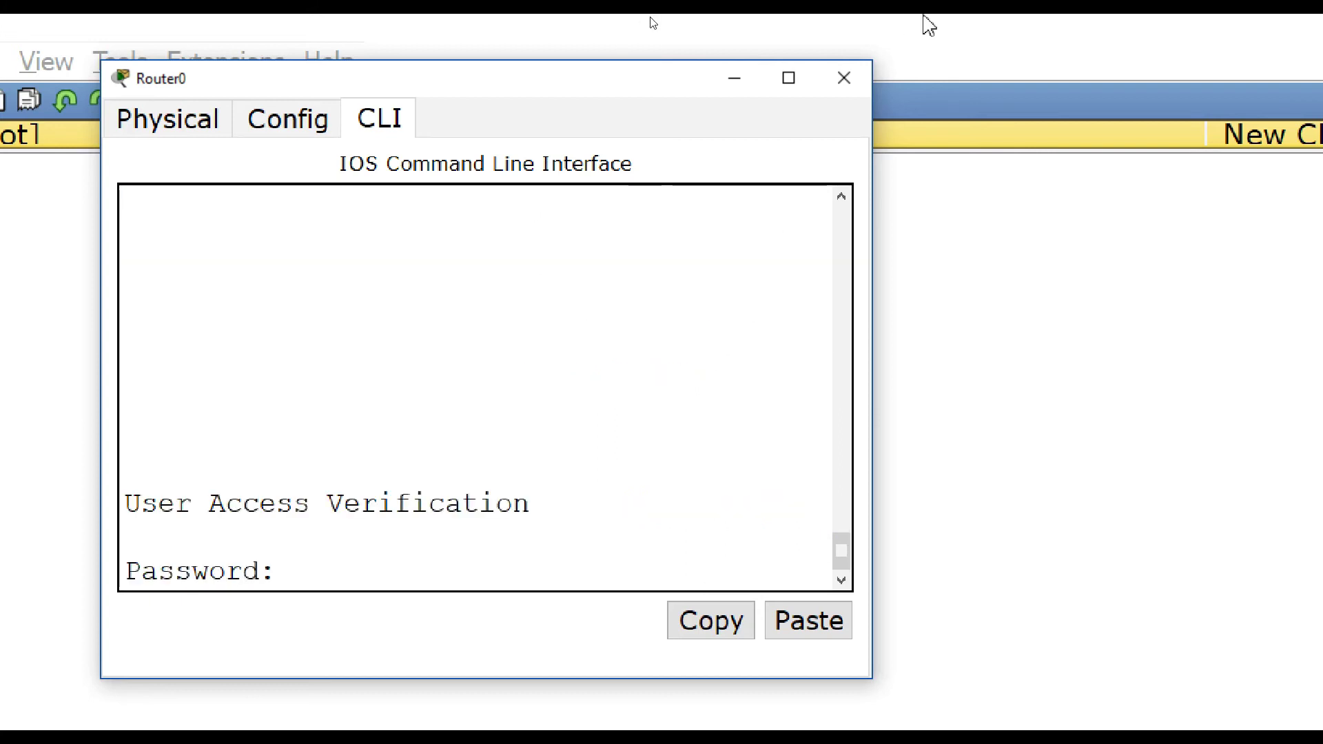
left_click(852, 87)
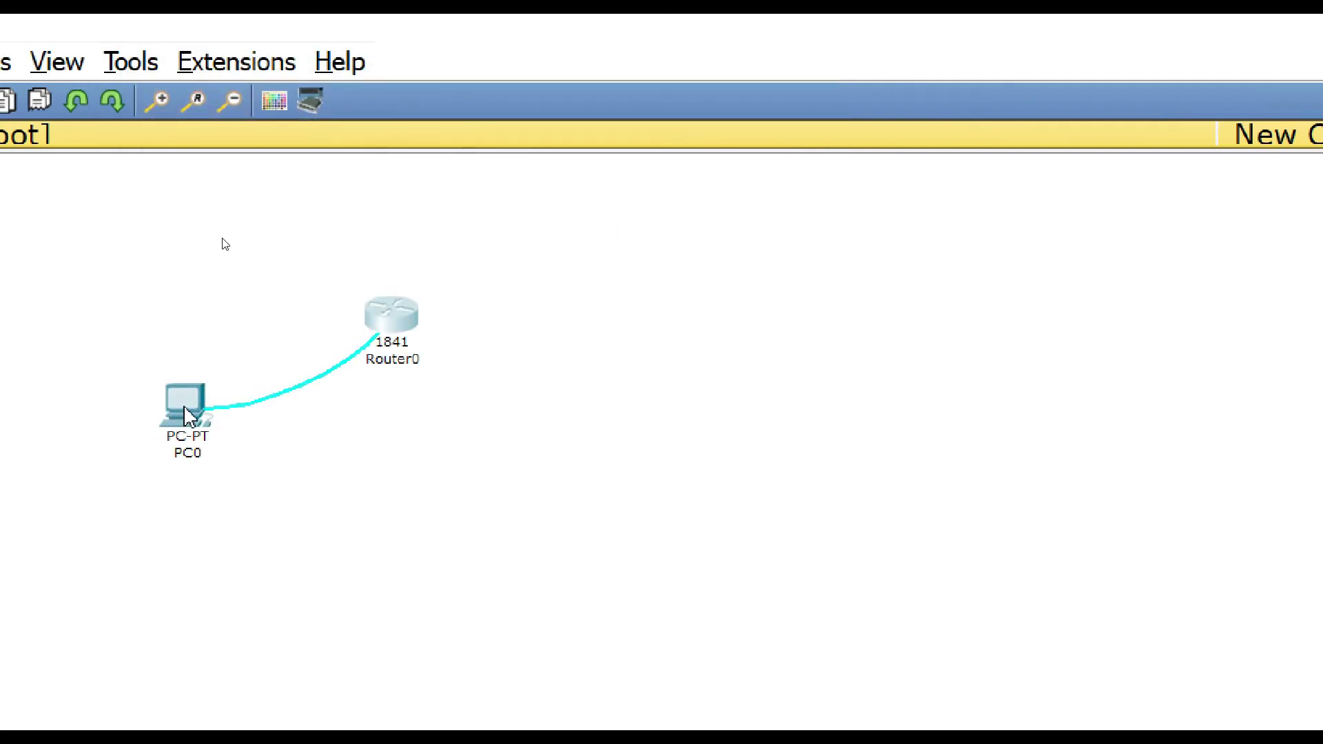
left_click(186, 403)
left_click_drag(191, 411, 208, 373)
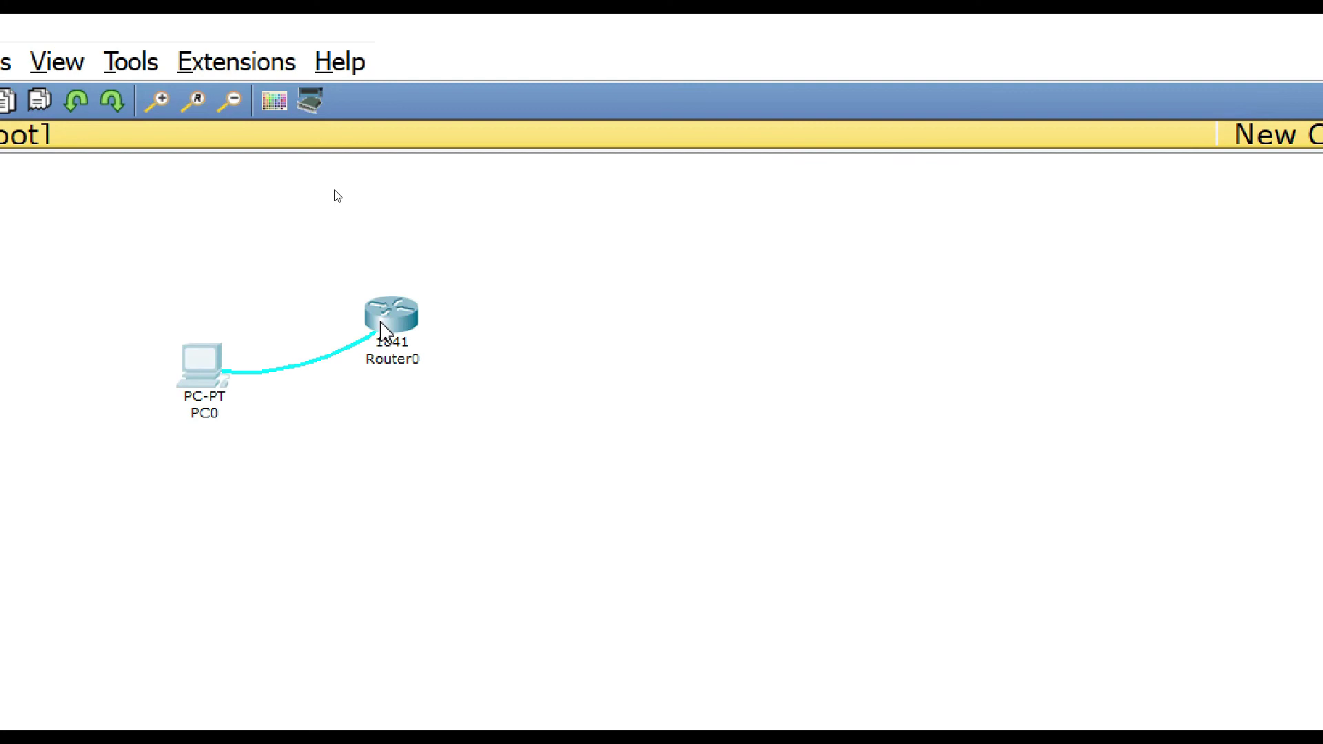
left_click(341, 472)
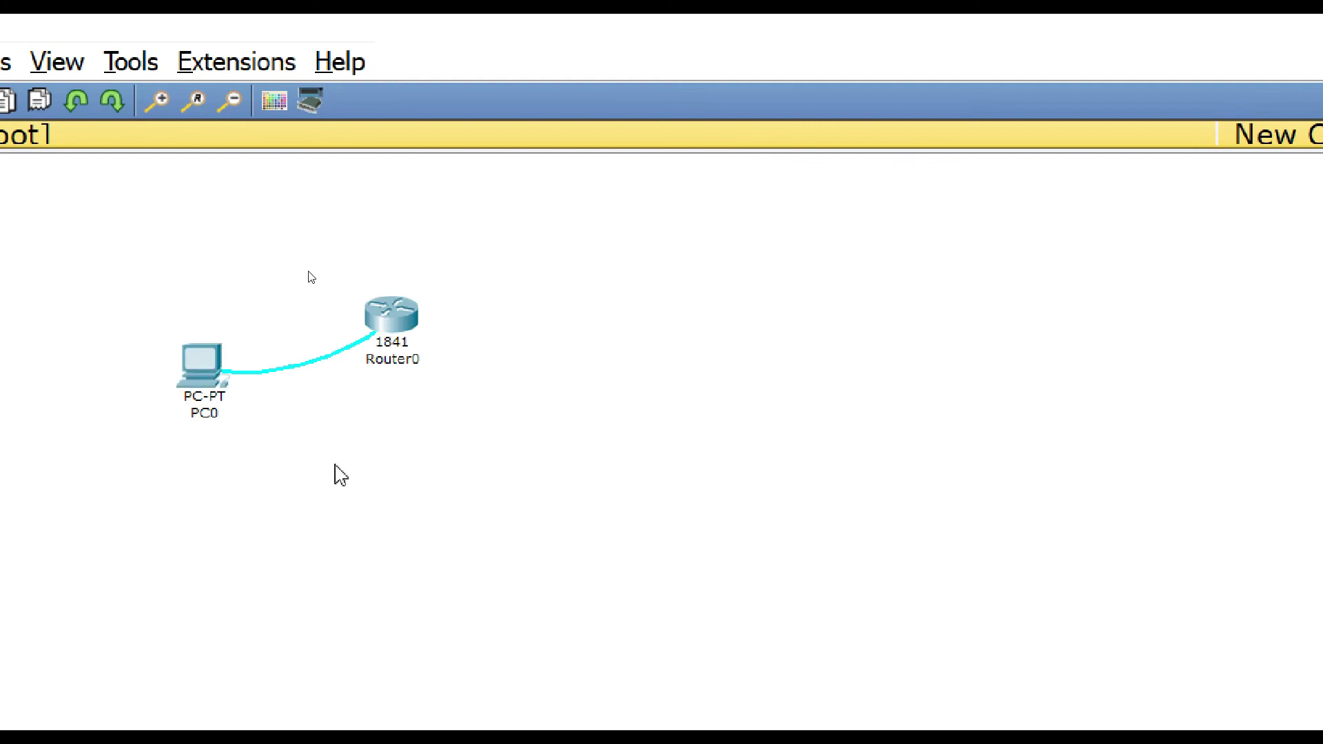
Step: Open PC0's Terminal at 9600 baud and log in with the console password to Router>
left_click(214, 372)
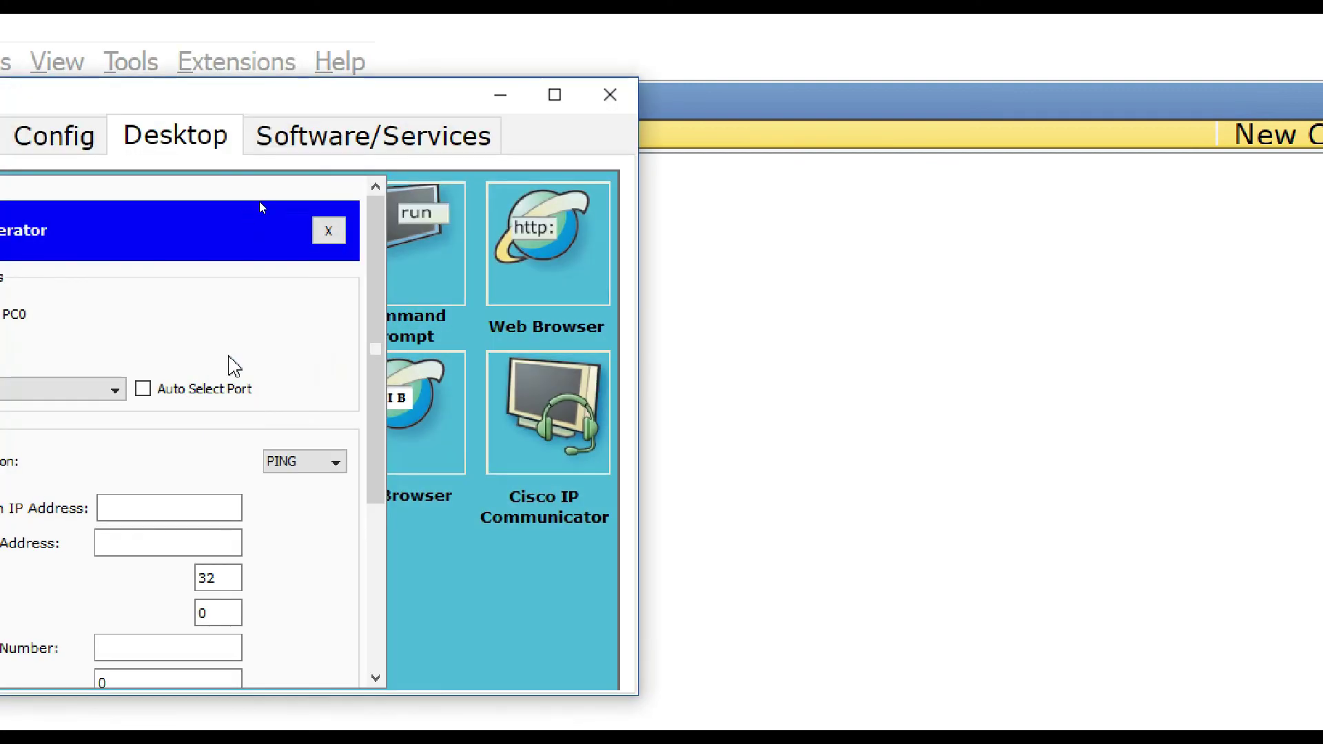
left_click(486, 260)
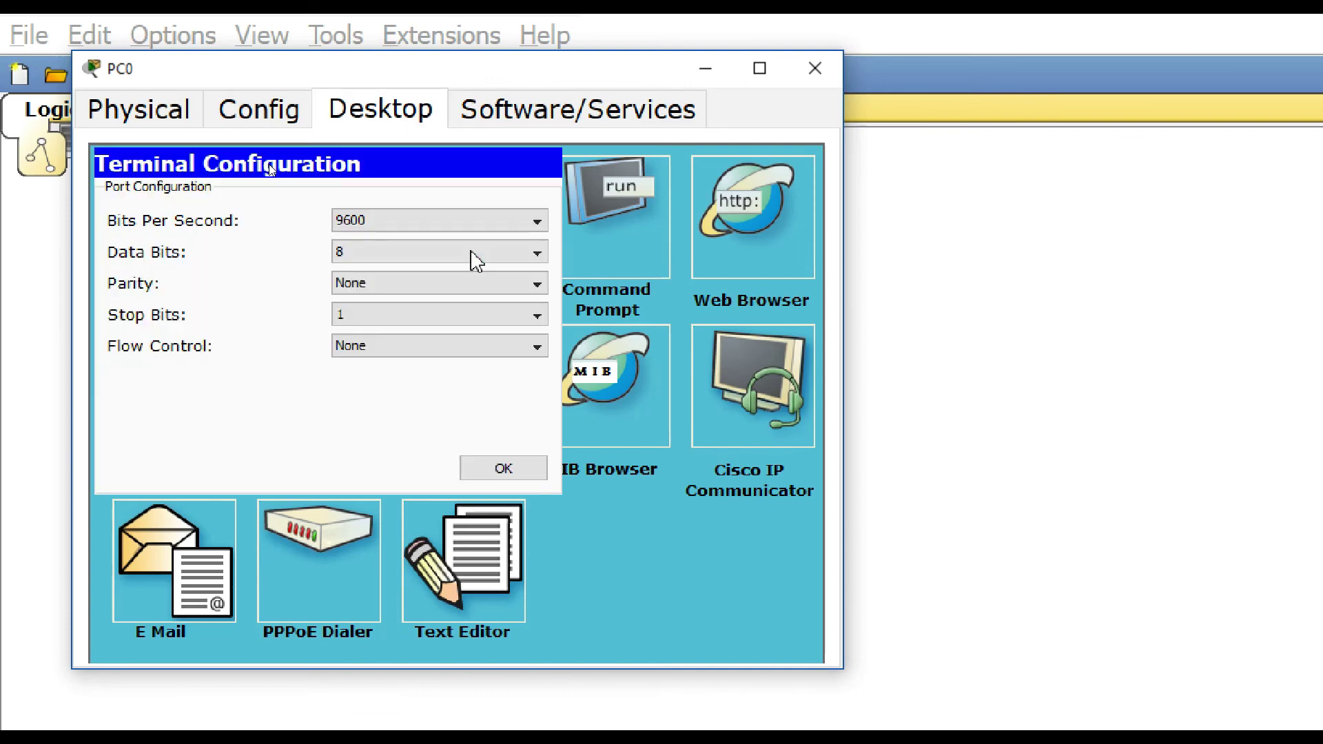
left_click(505, 469)
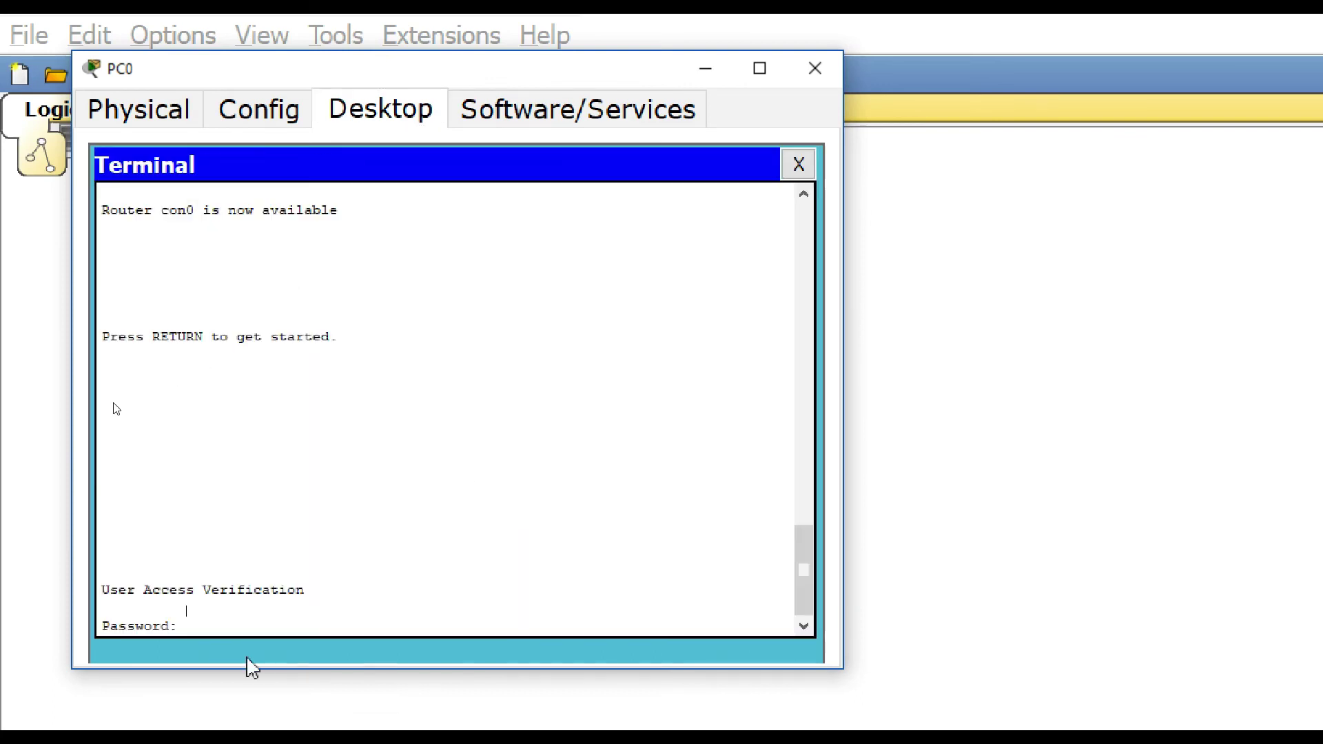
left_click_drag(186, 622, 87, 615)
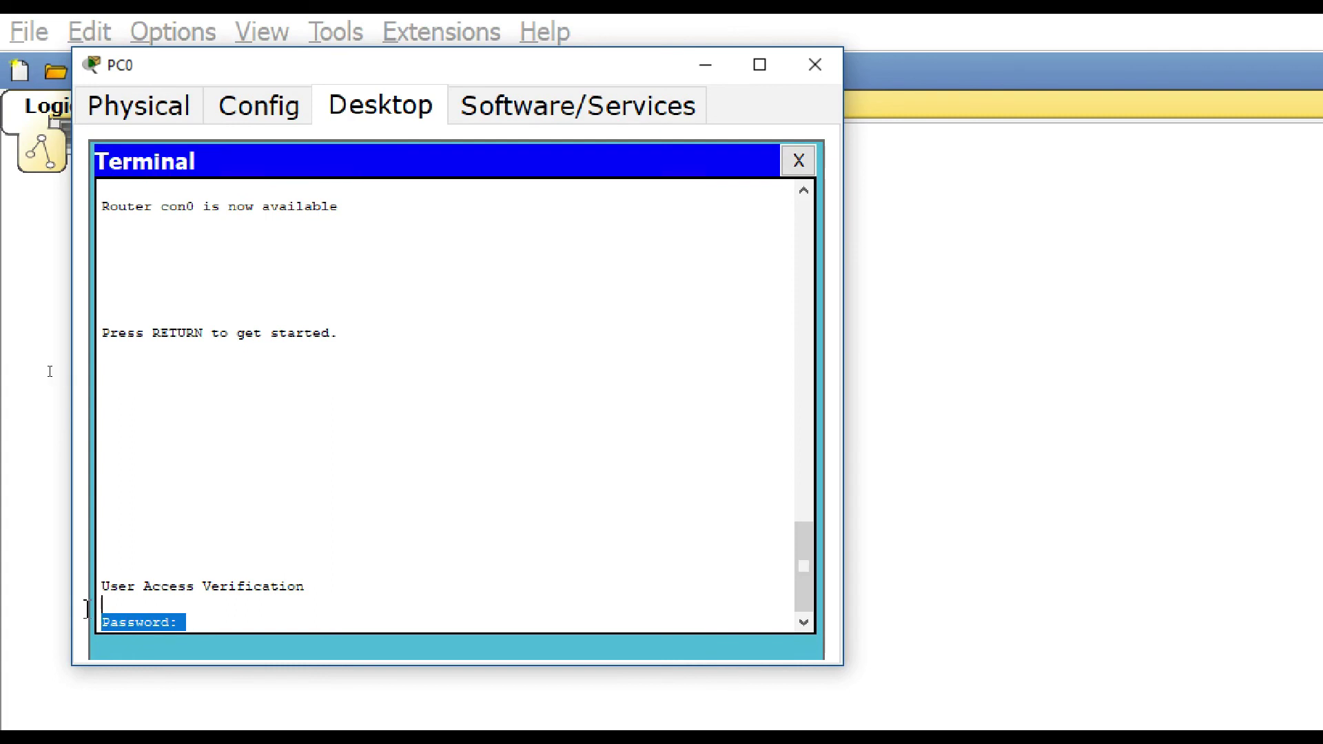
left_click(238, 623)
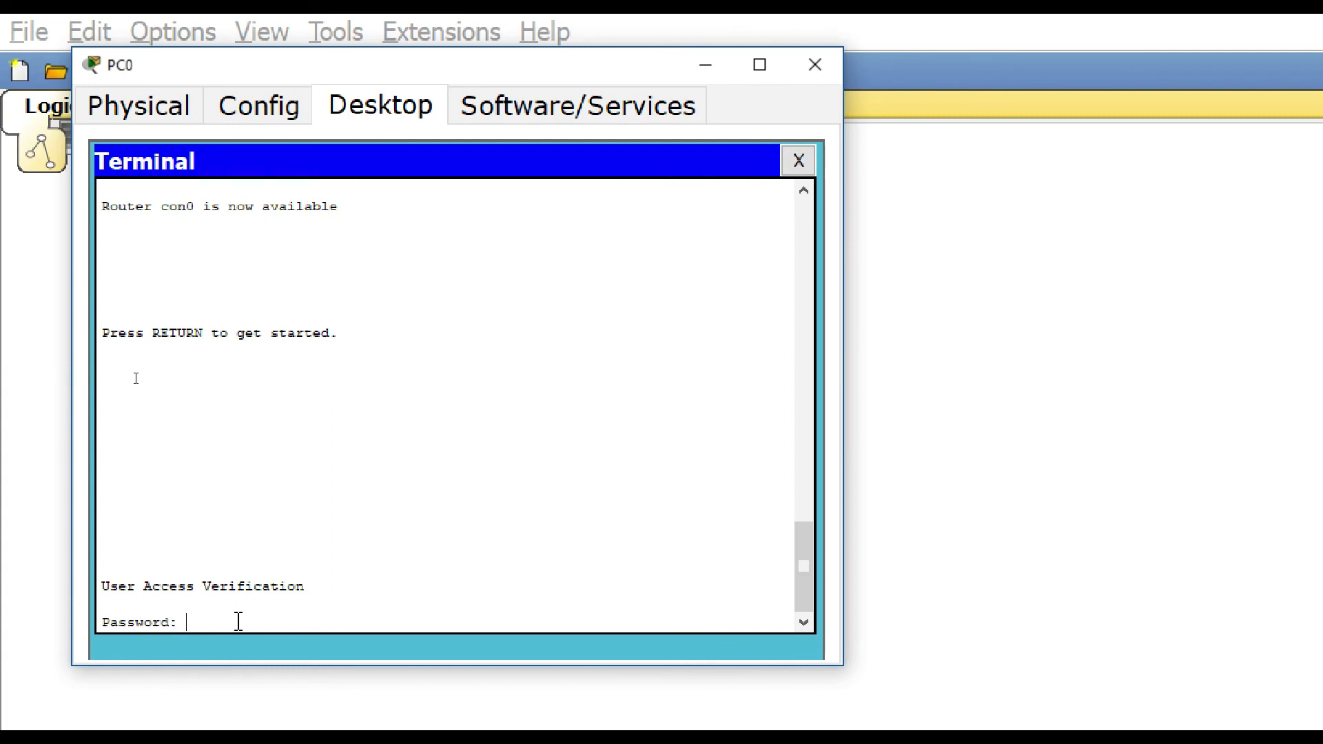
key("Return")
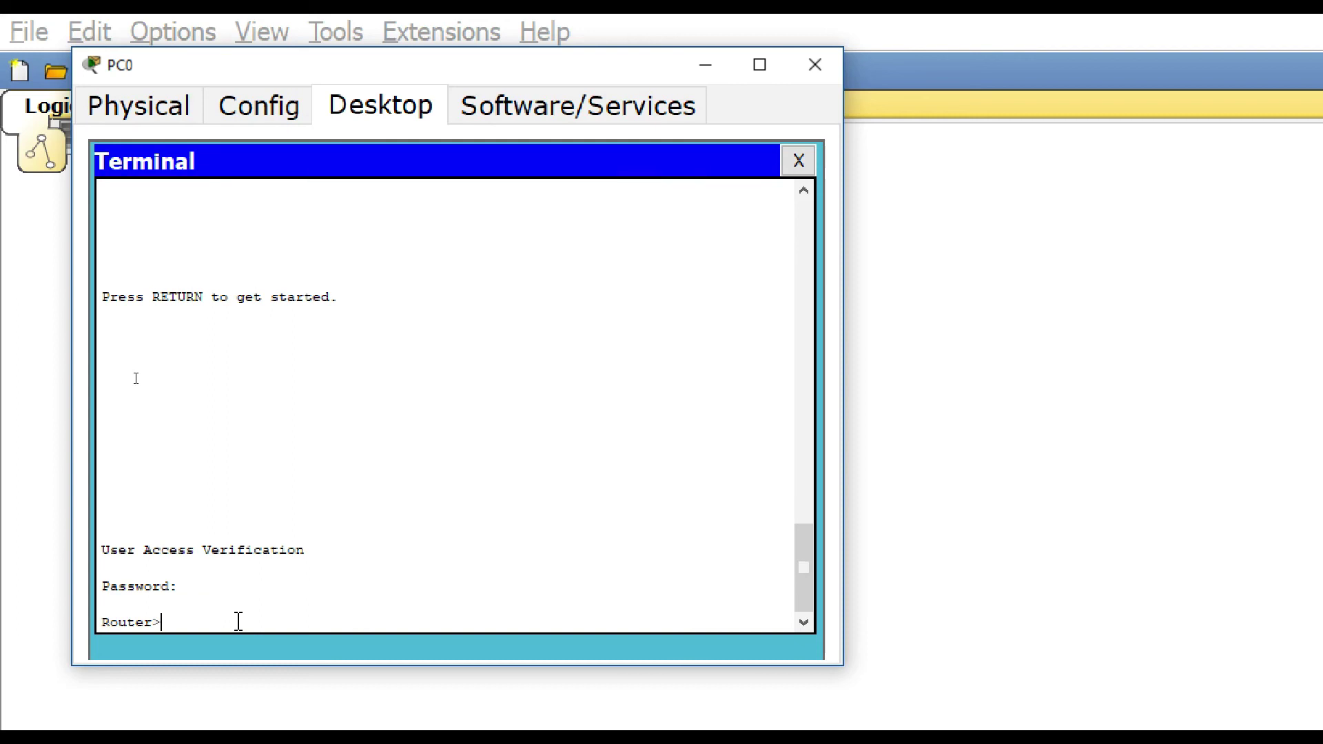